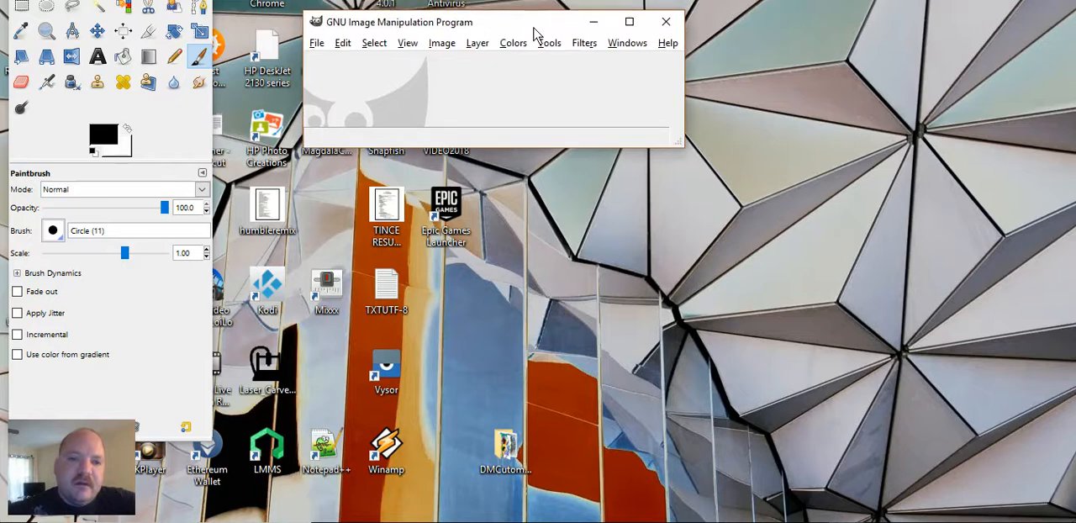
Step: Start a new image and set its width to 4500 and its height to 5400 pixels
{"action": "left_click_drag", "start_coordinate": [177, 0], "coordinate": [190, 22]}
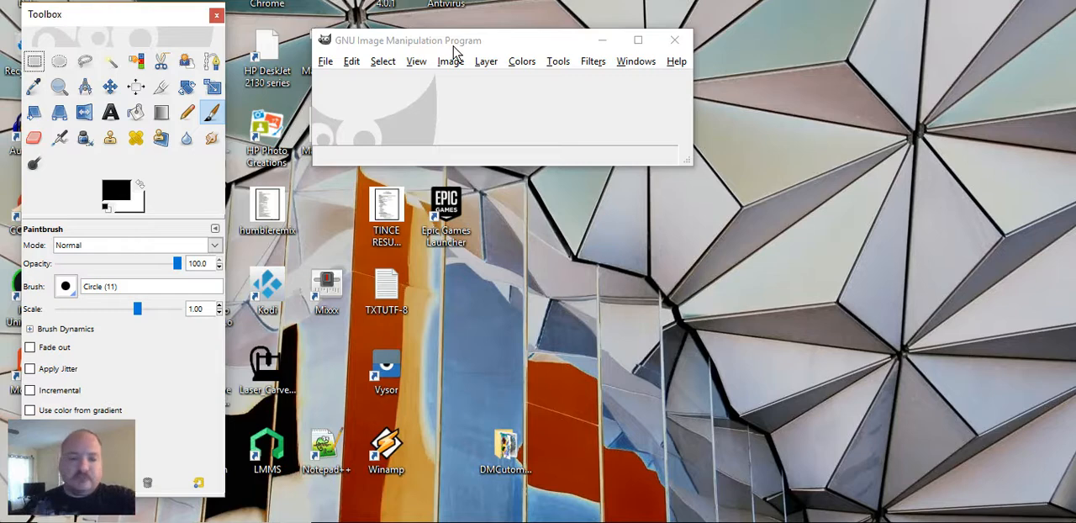
{"action": "left_click", "coordinate": [326, 62]}
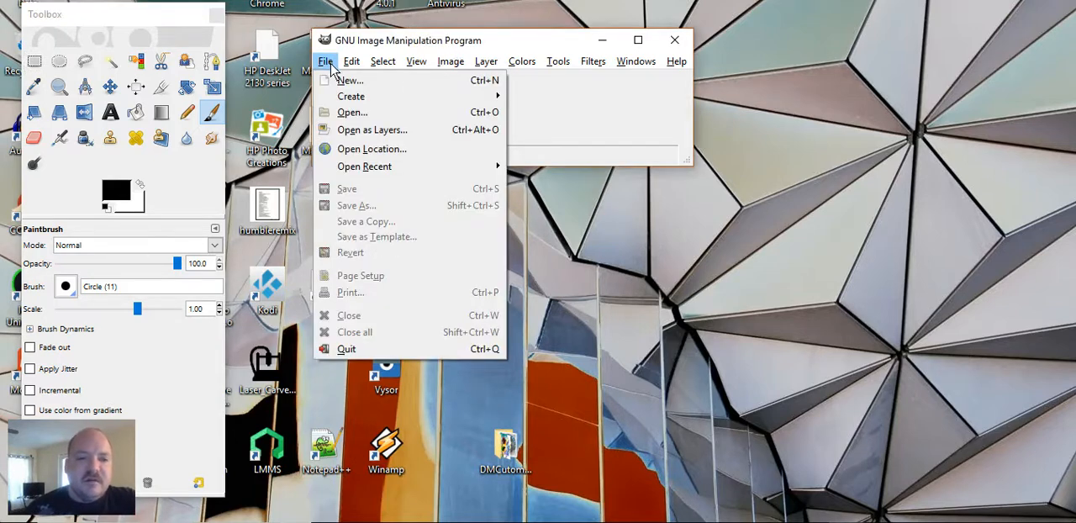
{"action": "left_click", "coordinate": [338, 81]}
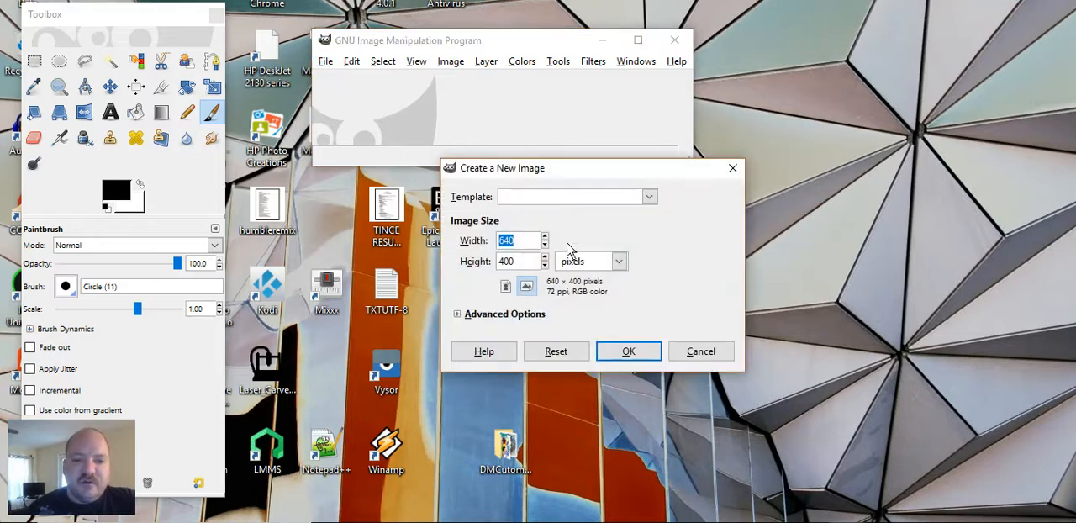
{"action": "left_click", "coordinate": [521, 242]}
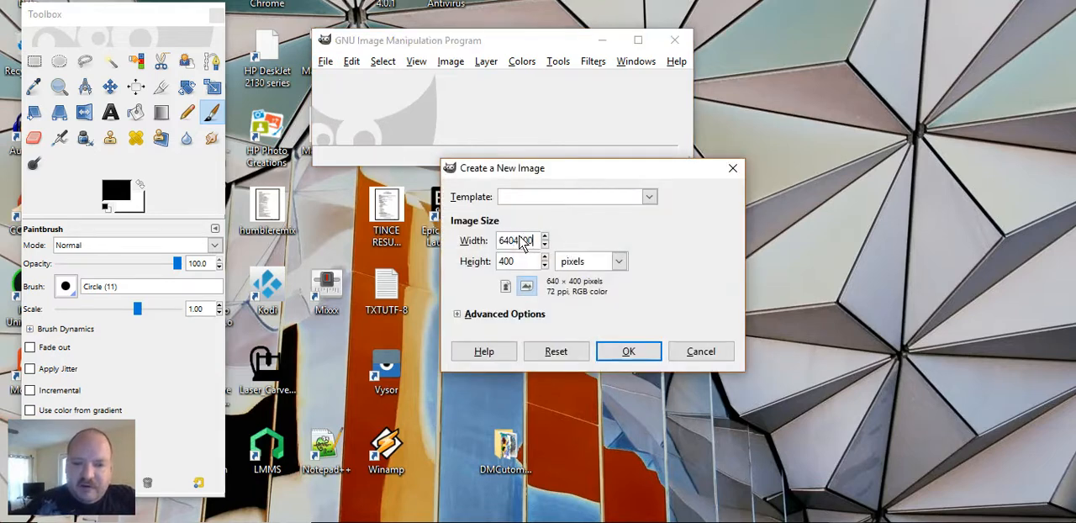
{"action": "double_click", "coordinate": [521, 242]}
{"action": "key", "text": "BackSpace"}
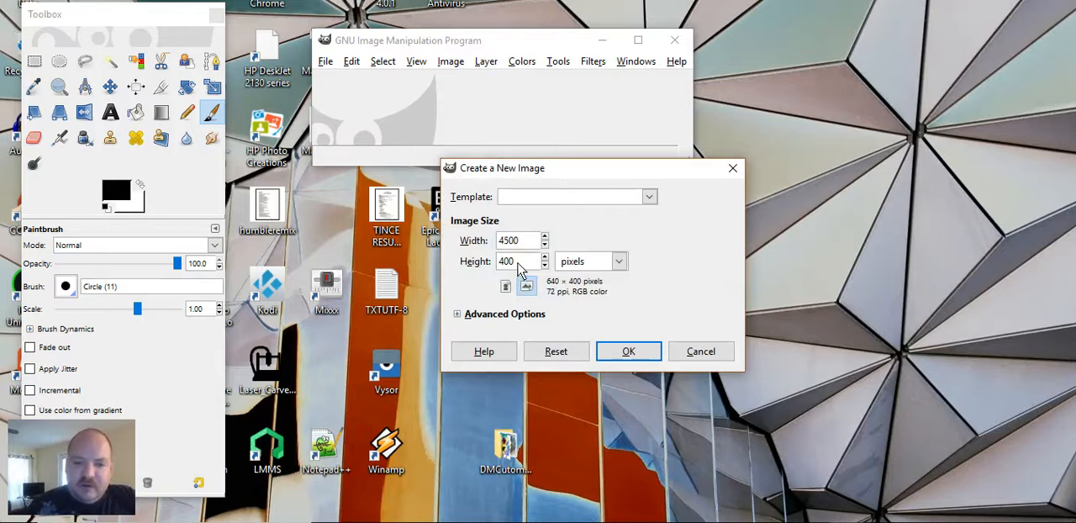
{"action": "double_click", "coordinate": [518, 262]}
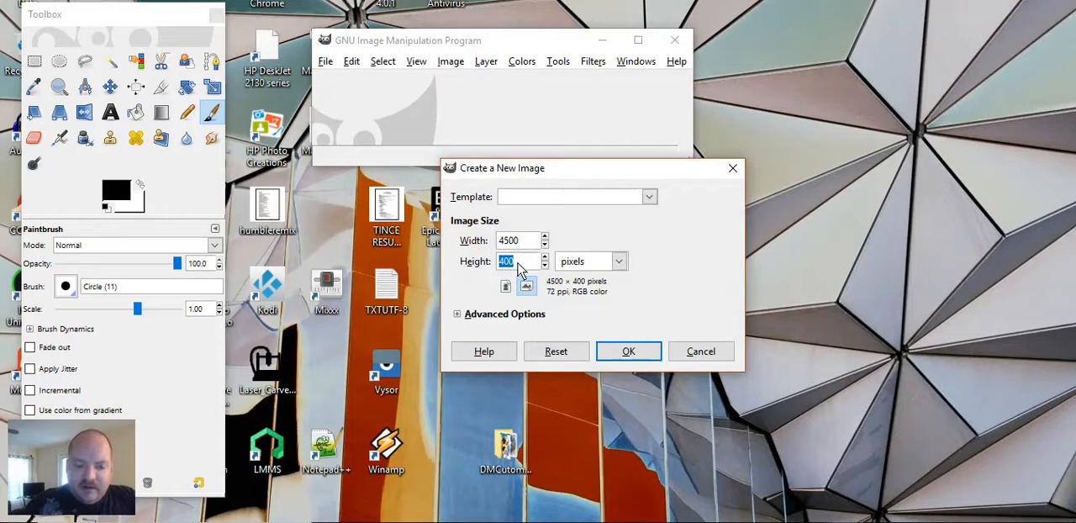
{"action": "type", "text": "54"}
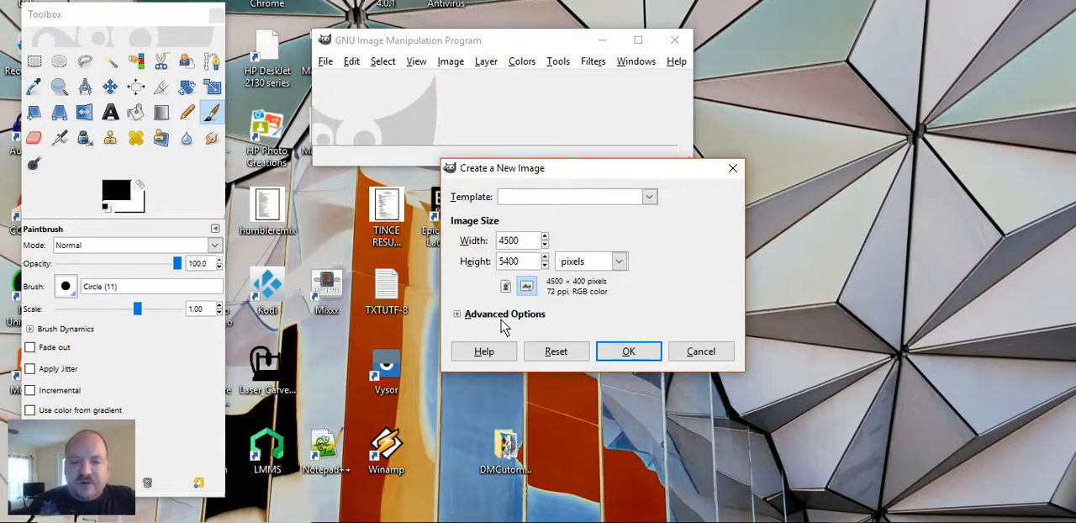
Step: Set the new image's X and Y resolution to 300 pixels/in in the advanced options
{"action": "left_click", "coordinate": [457, 316]}
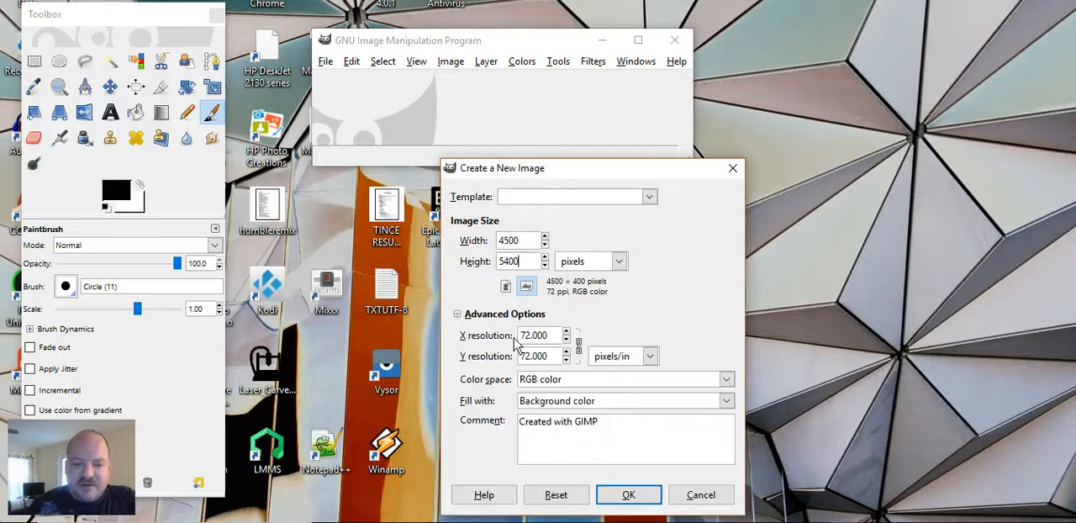
{"action": "left_click_drag", "start_coordinate": [532, 335], "coordinate": [548, 338]}
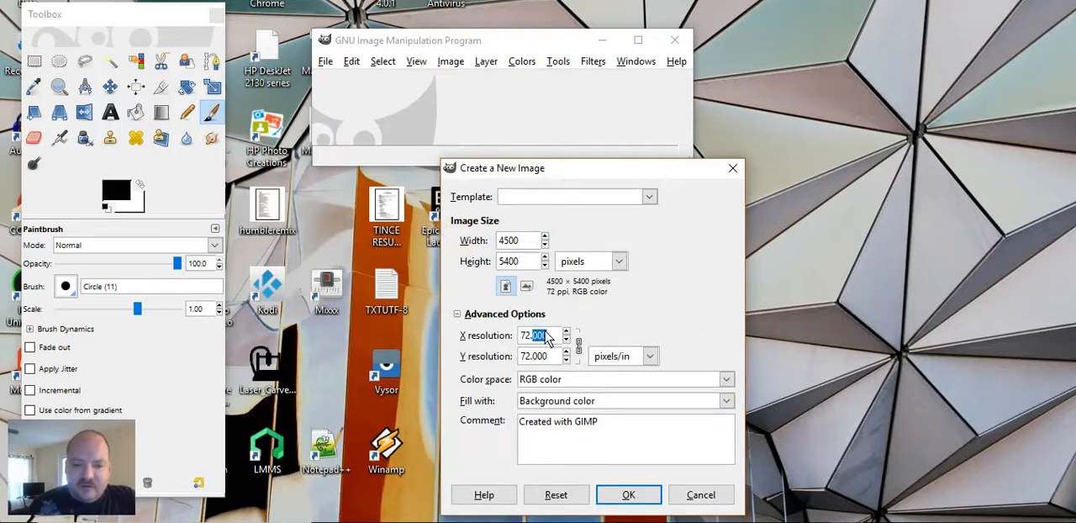
{"action": "double_click", "coordinate": [549, 337]}
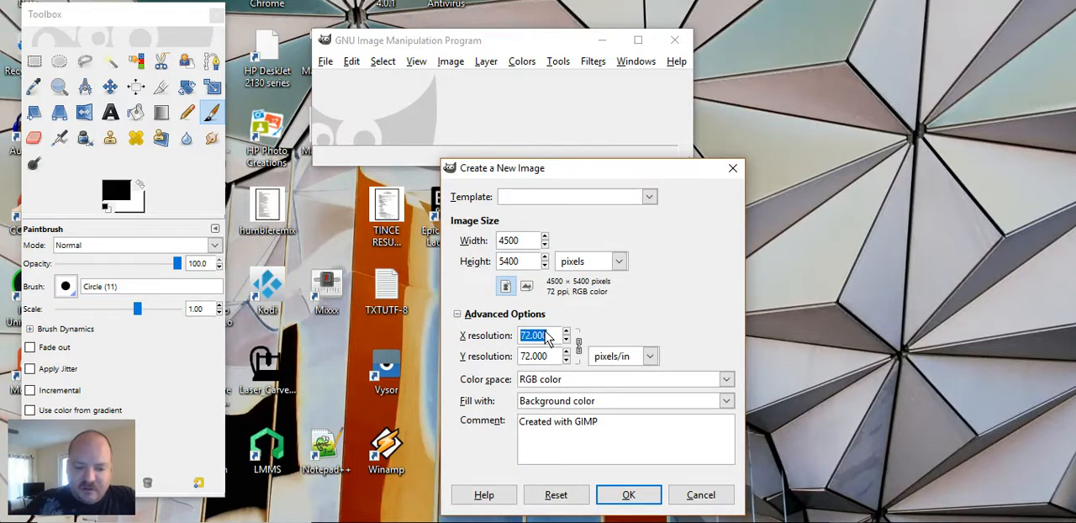
{"action": "type", "text": "3"}
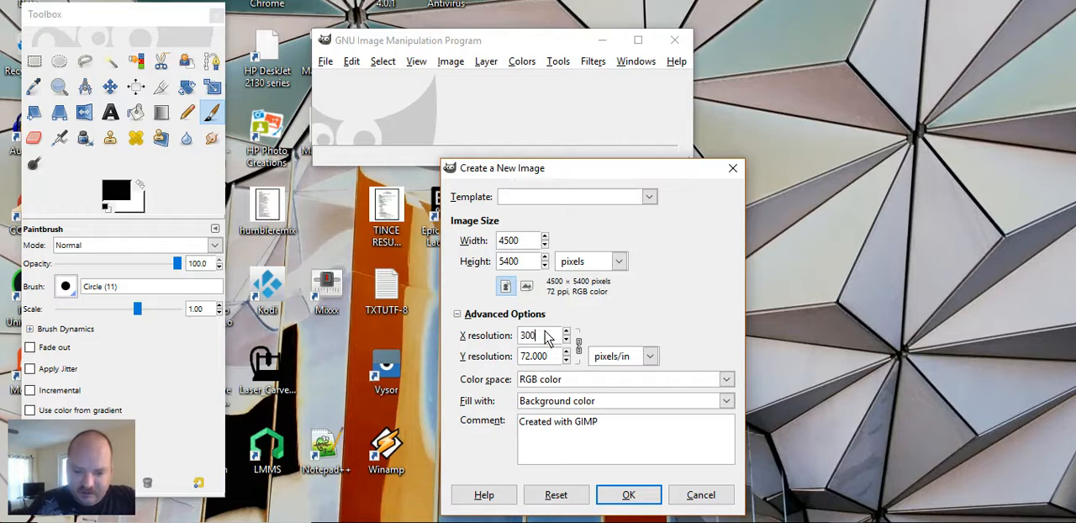
{"action": "left_click", "coordinate": [547, 358]}
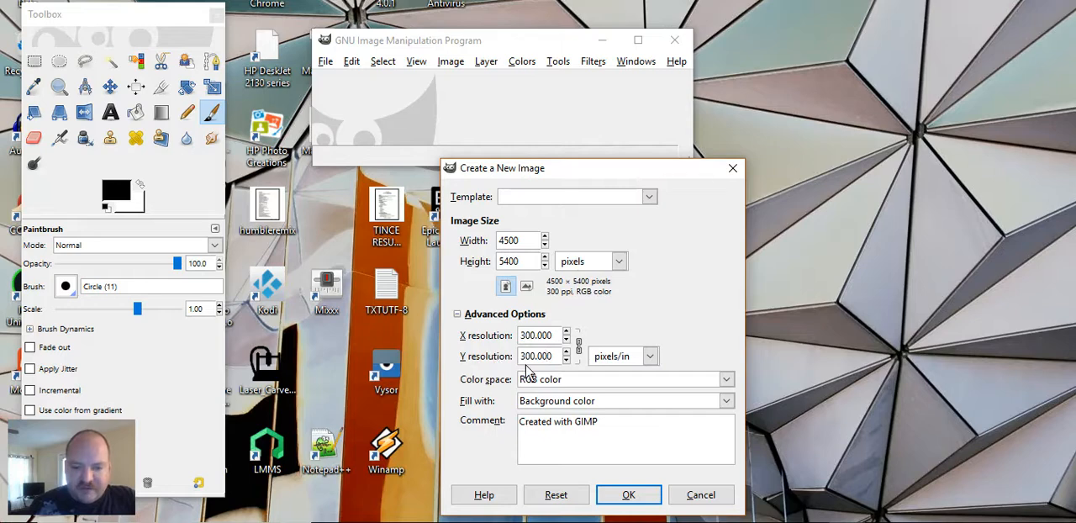
Step: Fill the new image with Transparency and create it, accepting the large image size
{"action": "left_click", "coordinate": [726, 402]}
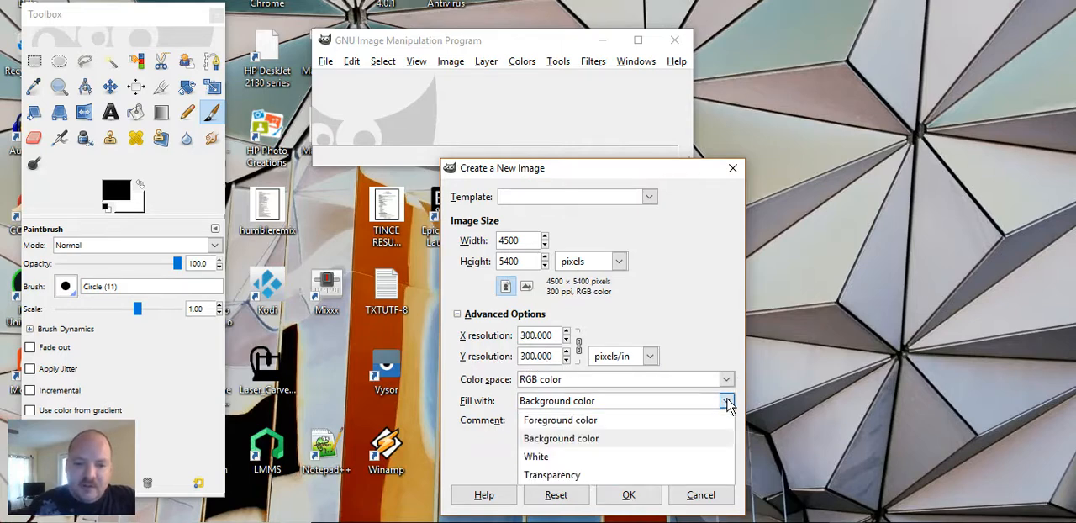
{"action": "left_click", "coordinate": [619, 477]}
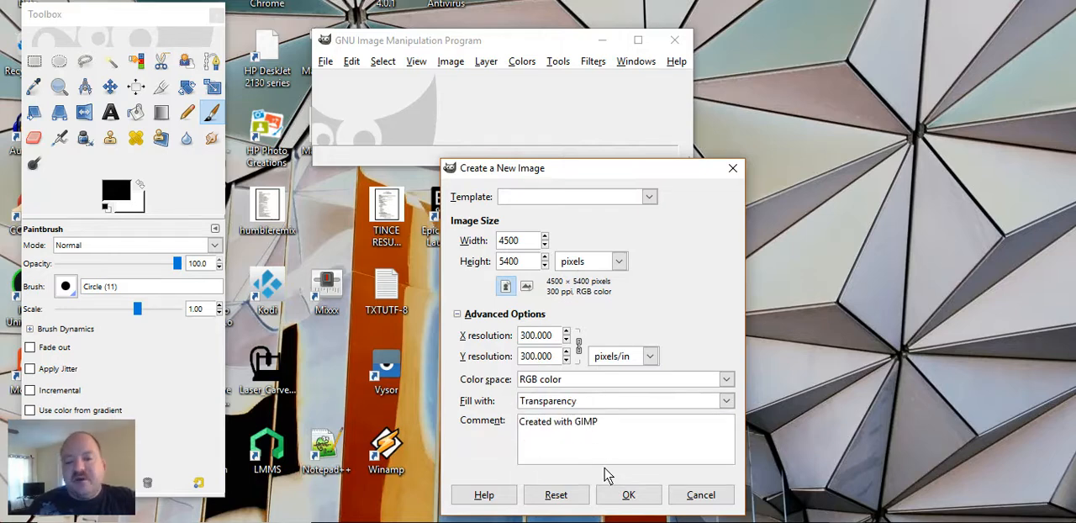
{"action": "left_click", "coordinate": [627, 497]}
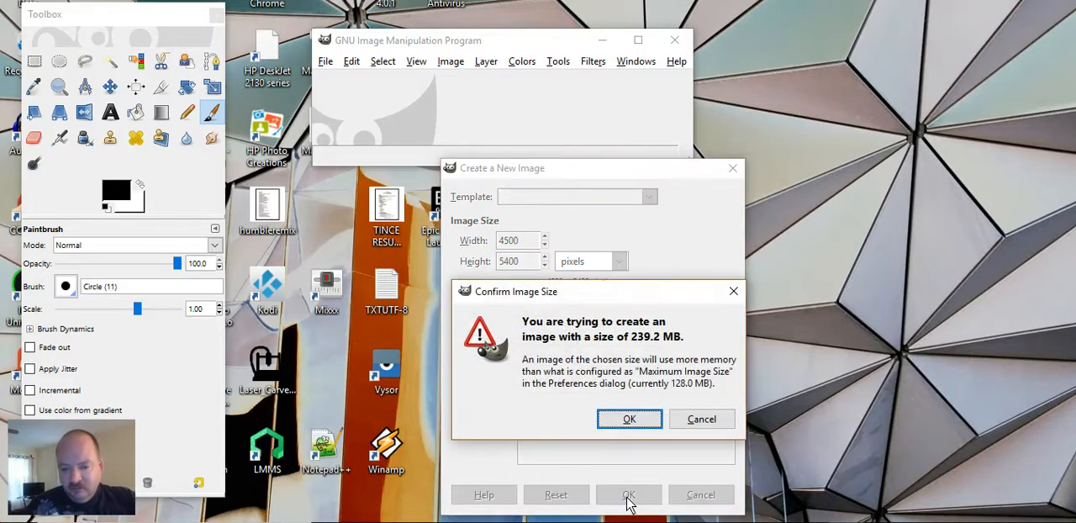
{"action": "left_click", "coordinate": [629, 418]}
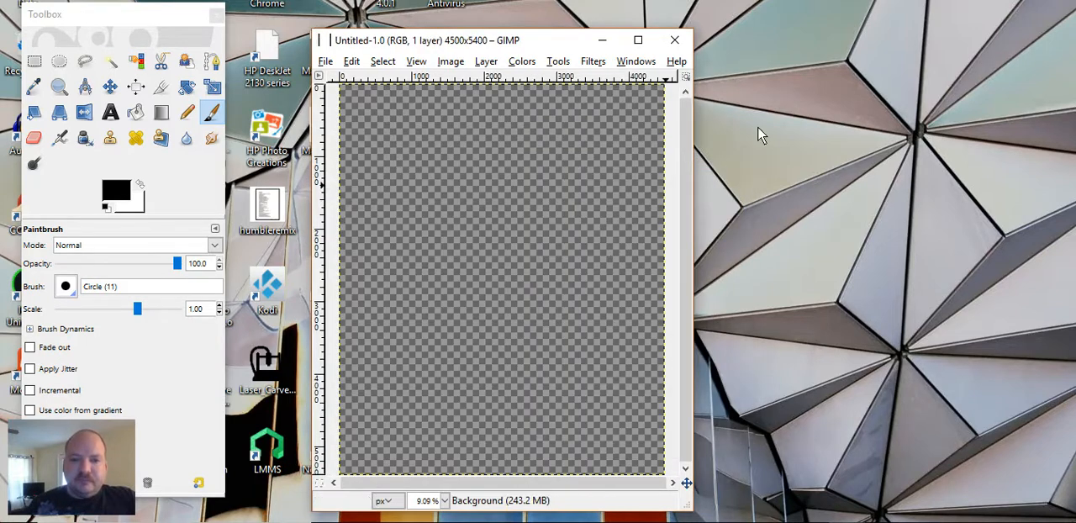
{"action": "left_click_drag", "start_coordinate": [565, 49], "coordinate": [609, 41]}
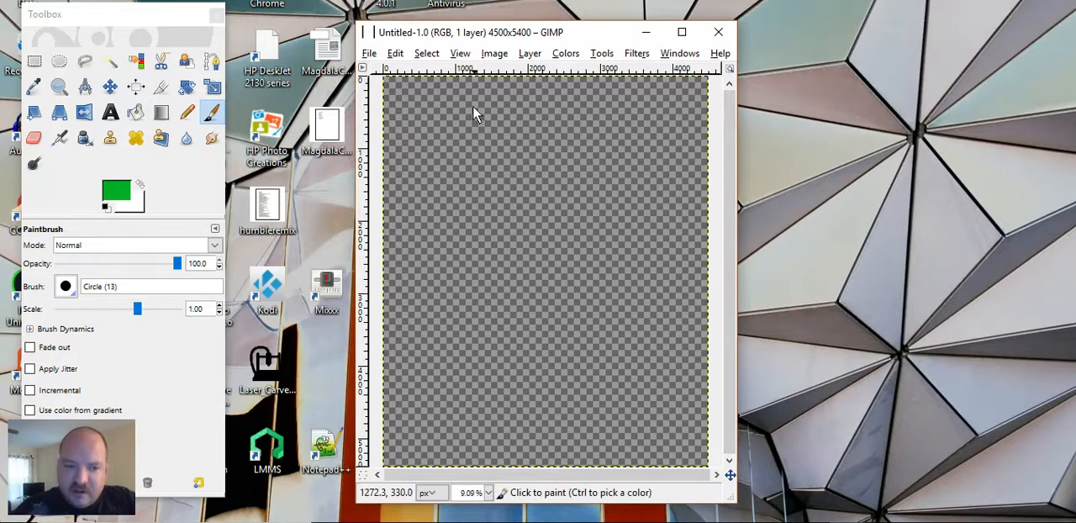
Step: Change the foreground color to near-black, HTML notation 000501
{"action": "left_click", "coordinate": [113, 193]}
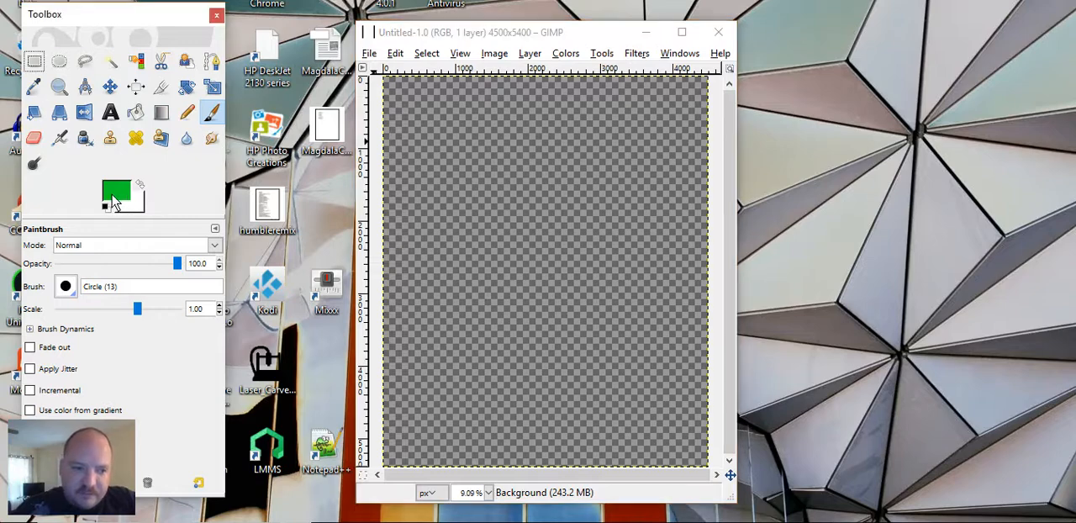
{"action": "left_click_drag", "start_coordinate": [125, 124], "coordinate": [124, 117]}
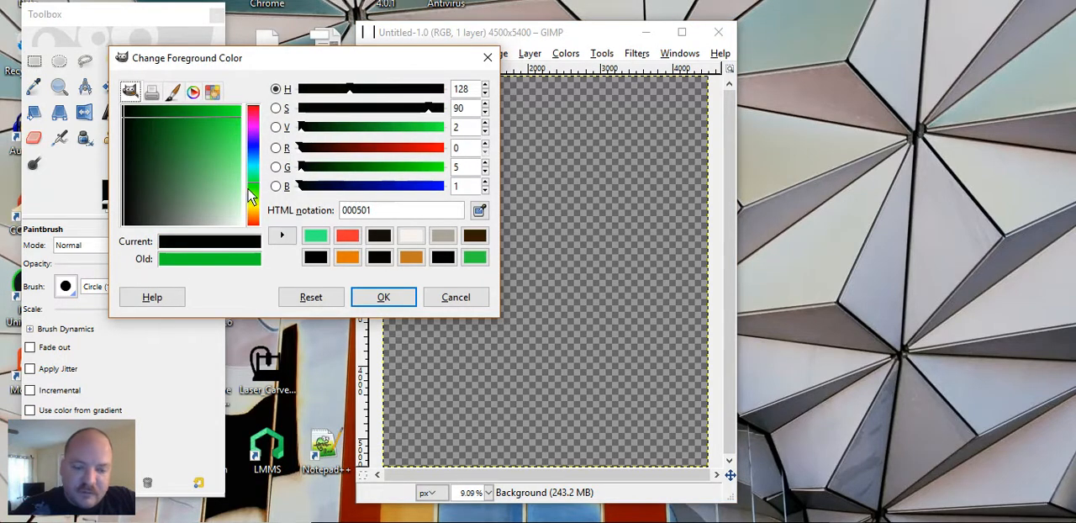
{"action": "left_click", "coordinate": [402, 299]}
Step: Try to paint a freehand letter B in the canvas's upper-left area with the thin Circle (13) brush
{"action": "left_click", "coordinate": [427, 173]}
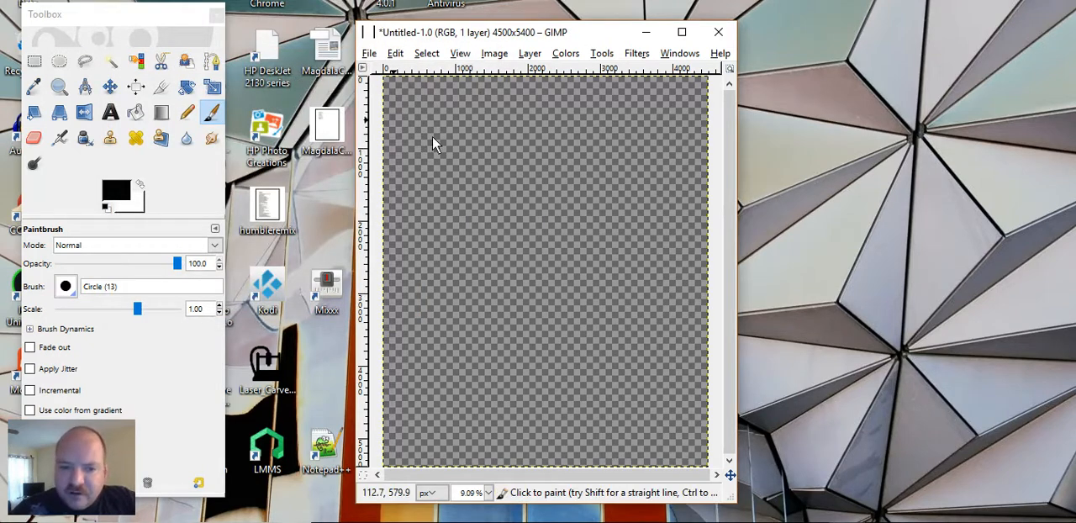
{"action": "right_click", "coordinate": [427, 136]}
{"action": "left_click", "coordinate": [479, 112]}
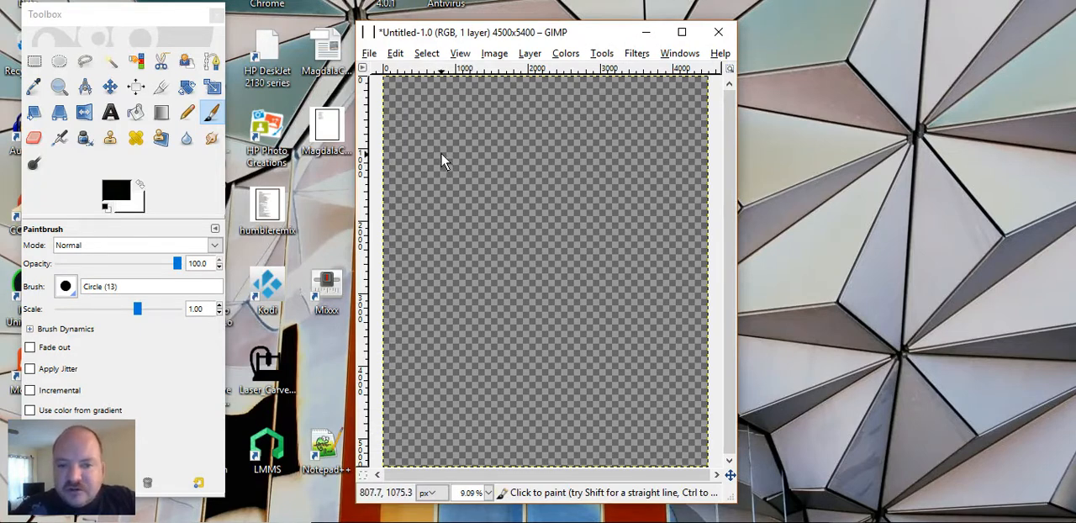
{"action": "left_click_drag", "start_coordinate": [428, 163], "coordinate": [467, 128]}
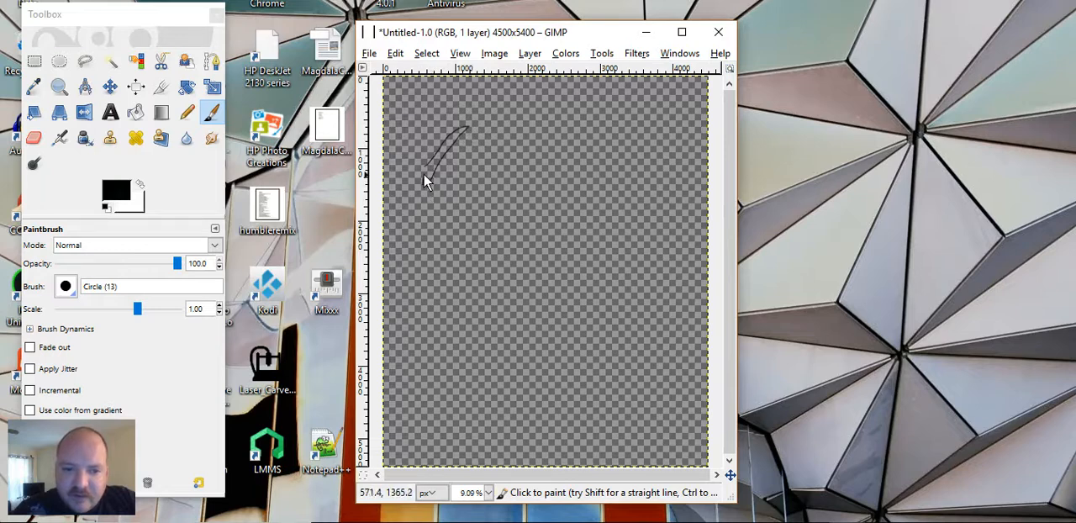
{"action": "mouse_move", "coordinate": [423, 182]}
{"action": "left_mouse_down"}
{"action": "mouse_move", "coordinate": [425, 165]}
{"action": "mouse_move", "coordinate": [471, 133]}
{"action": "mouse_move", "coordinate": [478, 155]}
{"action": "left_mouse_up"}
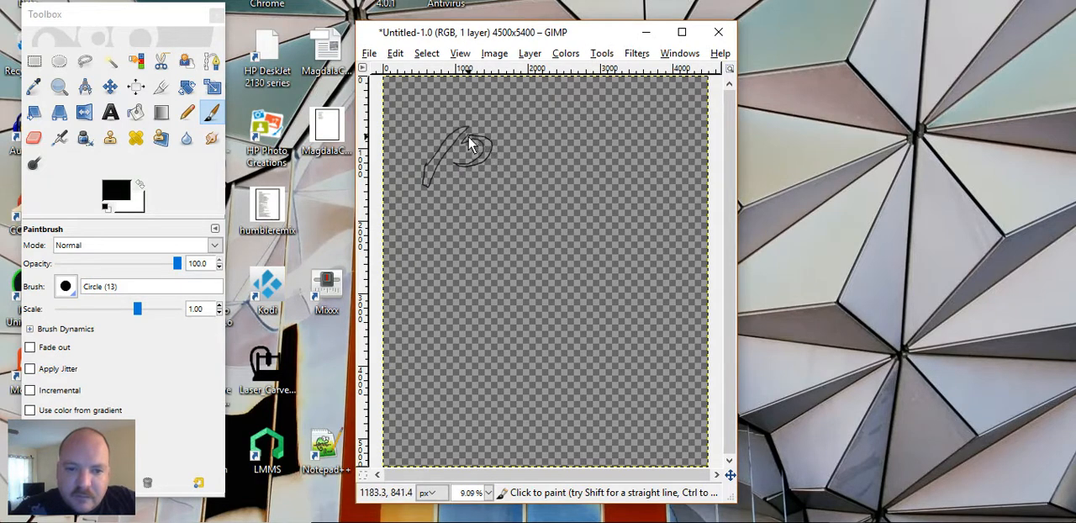
{"action": "mouse_move", "coordinate": [449, 179]}
{"action": "left_mouse_down"}
{"action": "mouse_move", "coordinate": [488, 196]}
{"action": "mouse_move", "coordinate": [475, 206]}
{"action": "mouse_move", "coordinate": [438, 200]}
{"action": "left_mouse_up"}
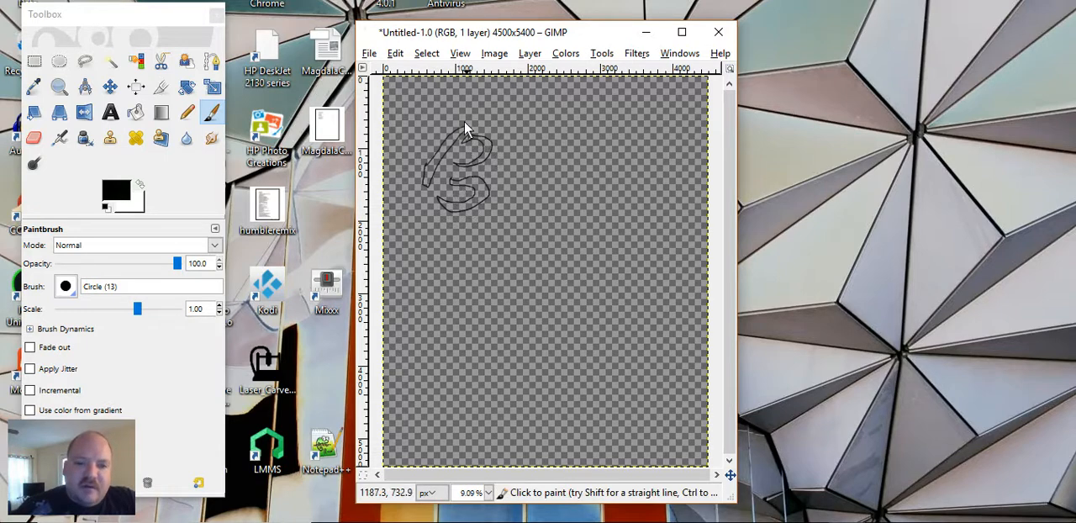
Step: Undo the thin paintbrush strokes of the letter B
{"action": "left_click", "coordinate": [396, 54]}
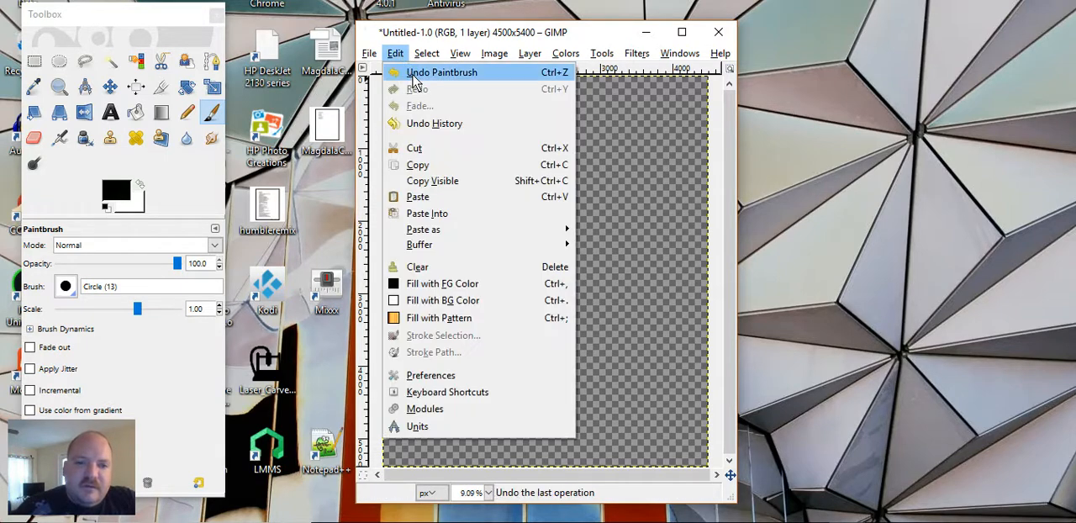
{"action": "left_click", "coordinate": [420, 72]}
{"action": "left_click", "coordinate": [396, 54]}
{"action": "left_click", "coordinate": [412, 73]}
{"action": "left_click", "coordinate": [395, 54]}
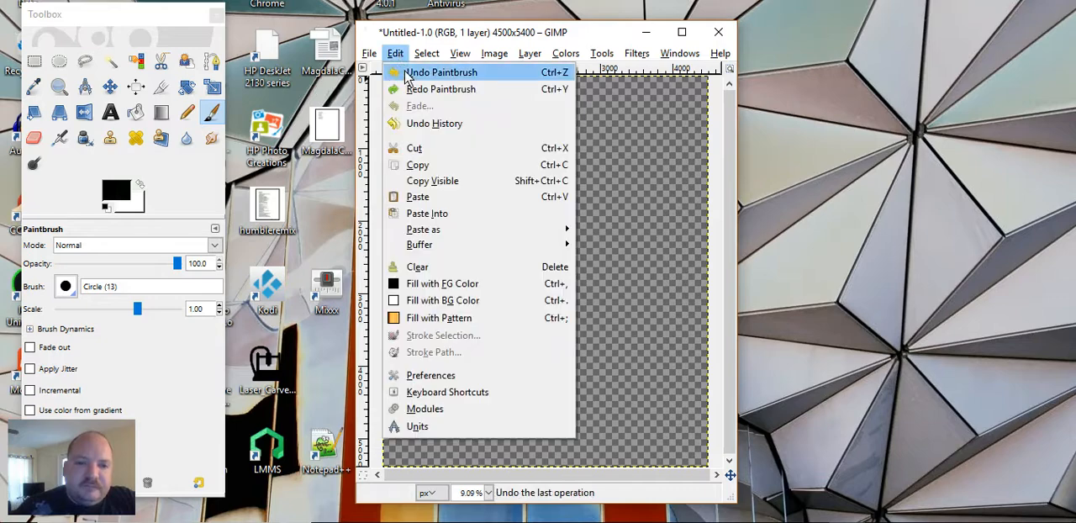
{"action": "left_click", "coordinate": [408, 72]}
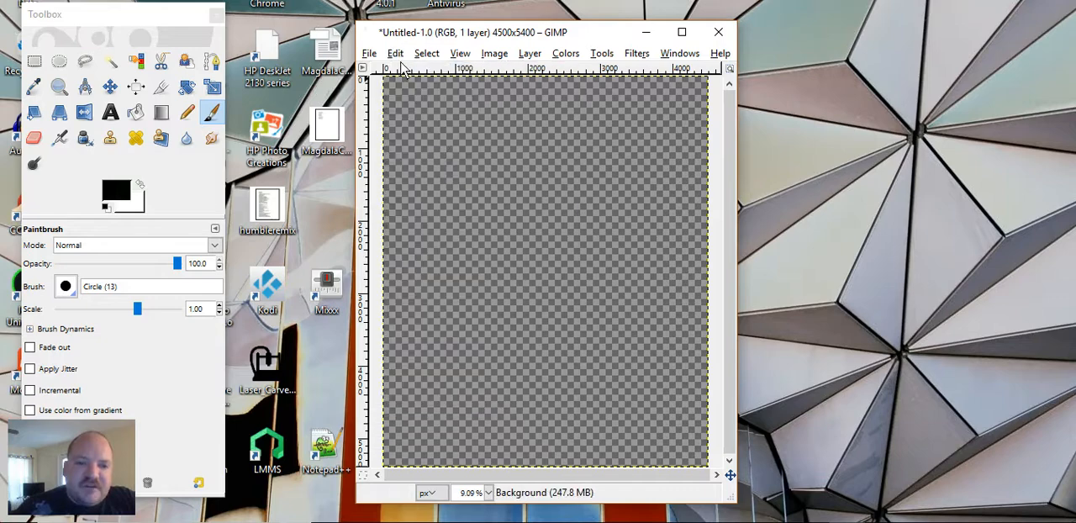
Step: Switch the paintbrush to the Circle (19) brush and set its scale to 2.07
{"action": "left_click", "coordinate": [65, 287]}
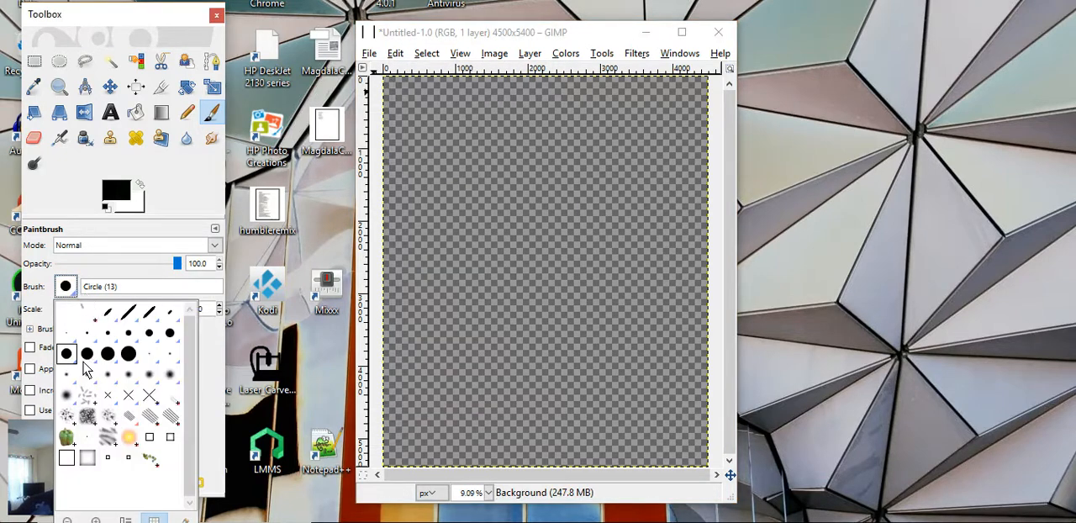
{"action": "left_click", "coordinate": [128, 353]}
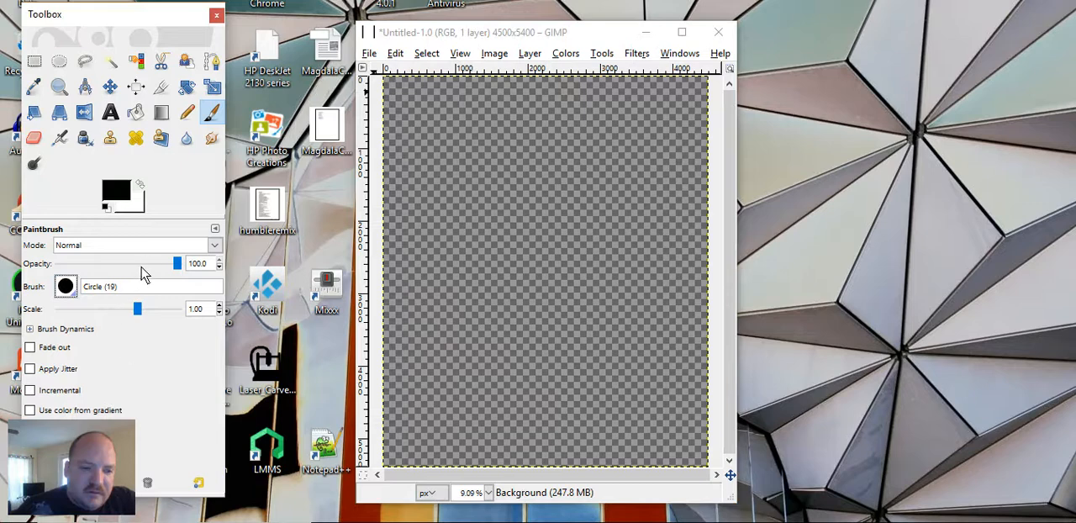
{"action": "left_click_drag", "start_coordinate": [138, 311], "coordinate": [149, 309]}
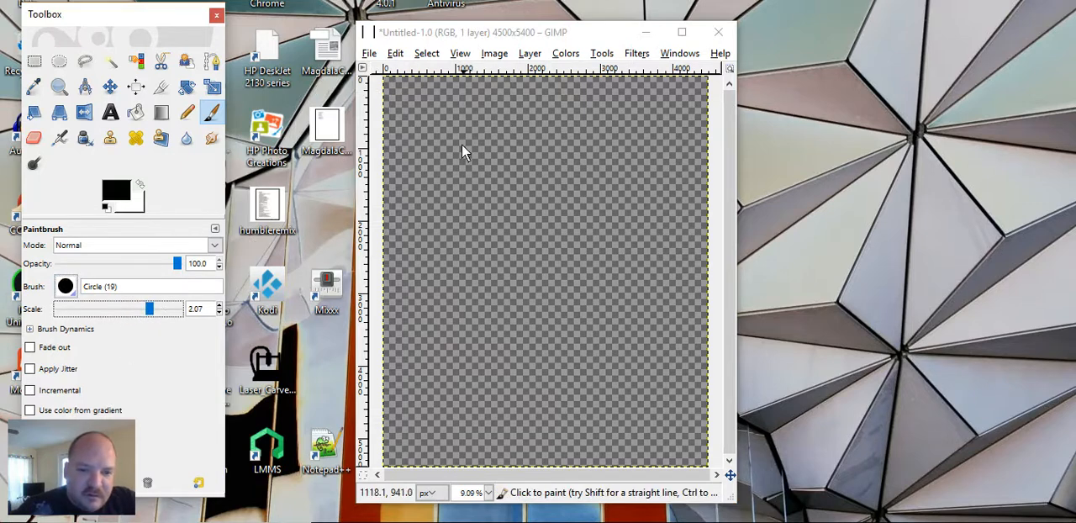
Step: Paint a short test stroke in the canvas's upper-left area with the thicker brush and undo it
{"action": "left_click_drag", "start_coordinate": [462, 145], "coordinate": [449, 157]}
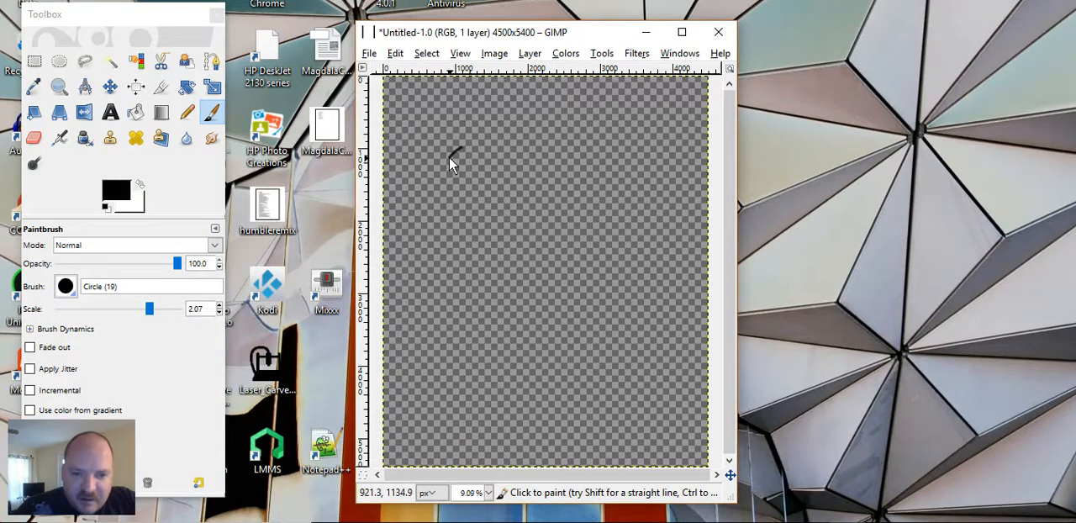
{"action": "left_click", "coordinate": [391, 54]}
{"action": "left_click", "coordinate": [414, 73]}
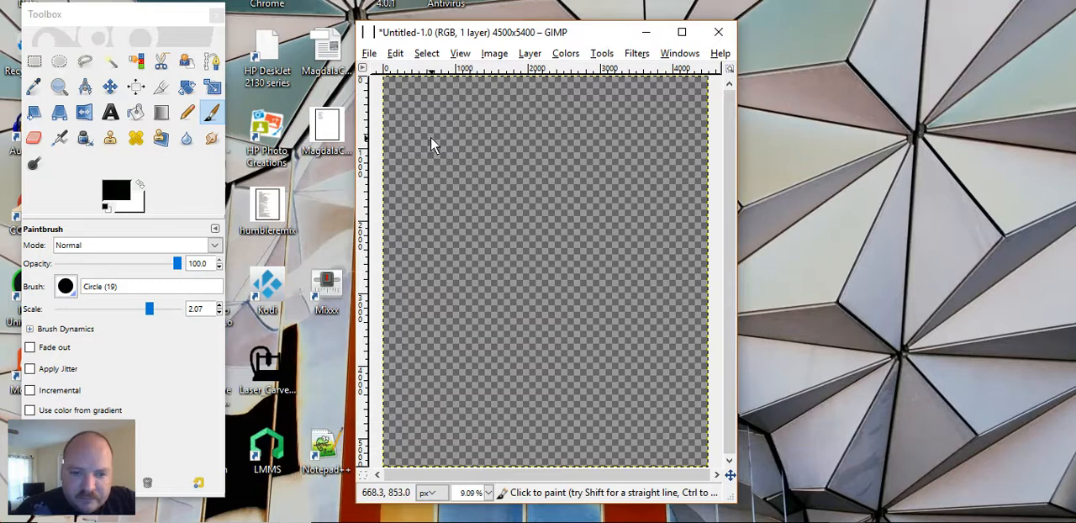
Step: Paint a large freehand letter B in black in the canvas's upper-left area, with a doubled slanted stem and two rounded bowls
{"action": "left_click_drag", "start_coordinate": [431, 137], "coordinate": [422, 185]}
{"action": "right_click", "coordinate": [421, 186]}
{"action": "left_click", "coordinate": [407, 136]}
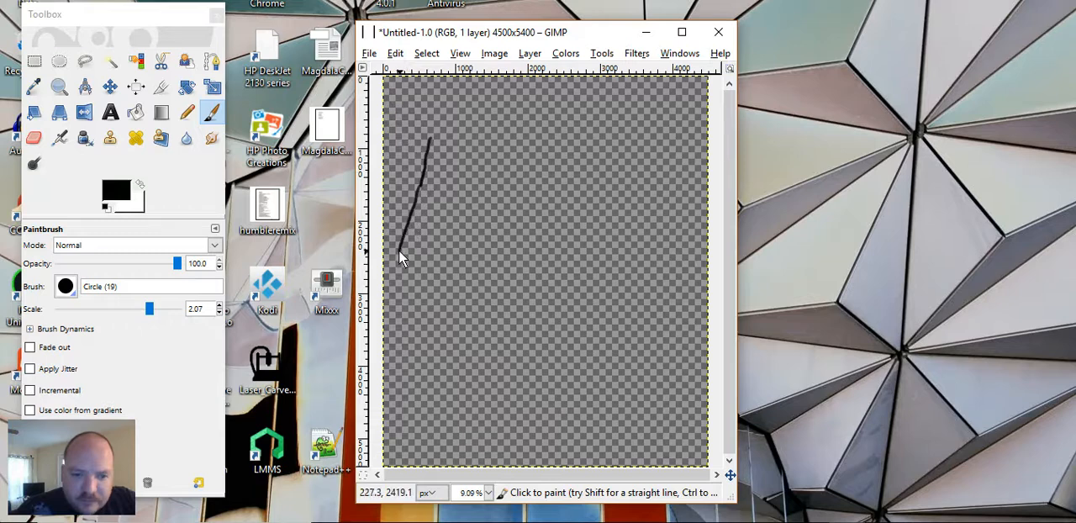
{"action": "left_click_drag", "start_coordinate": [404, 246], "coordinate": [413, 213]}
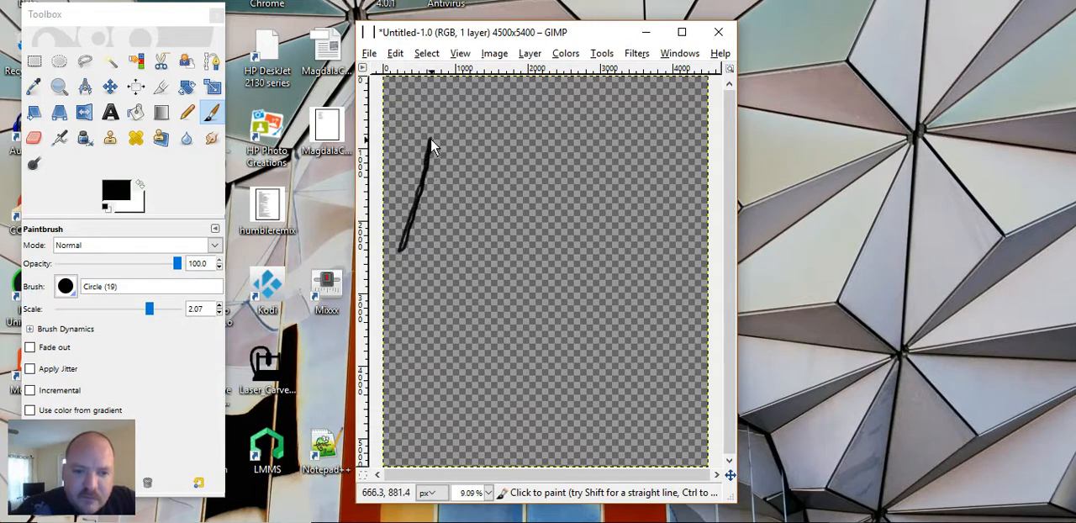
{"action": "left_click_drag", "start_coordinate": [428, 139], "coordinate": [467, 136]}
{"action": "mouse_move", "coordinate": [482, 190]}
{"action": "left_mouse_down"}
{"action": "mouse_move", "coordinate": [420, 202]}
{"action": "mouse_move", "coordinate": [455, 197]}
{"action": "left_mouse_up"}
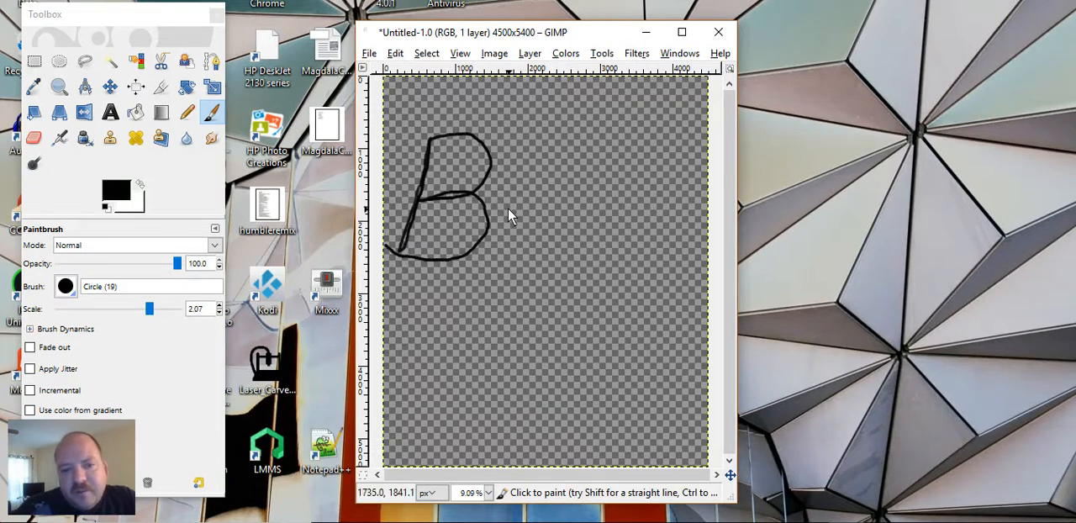
Step: Paint a freehand lowercase i with a small circular dot and a looped g beside the B to complete the word "Big"
{"action": "left_click_drag", "start_coordinate": [512, 206], "coordinate": [497, 248]}
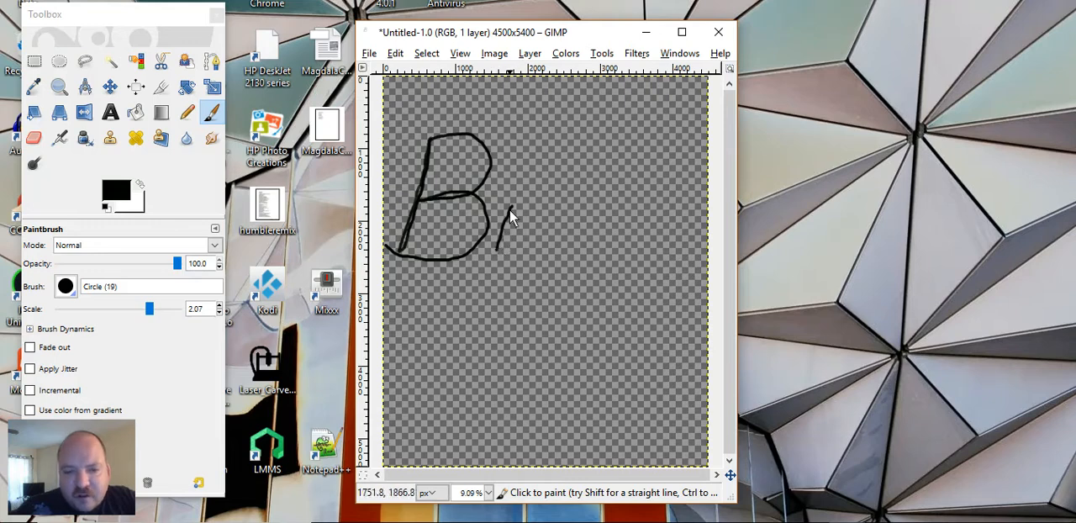
{"action": "left_click_drag", "start_coordinate": [514, 187], "coordinate": [512, 192]}
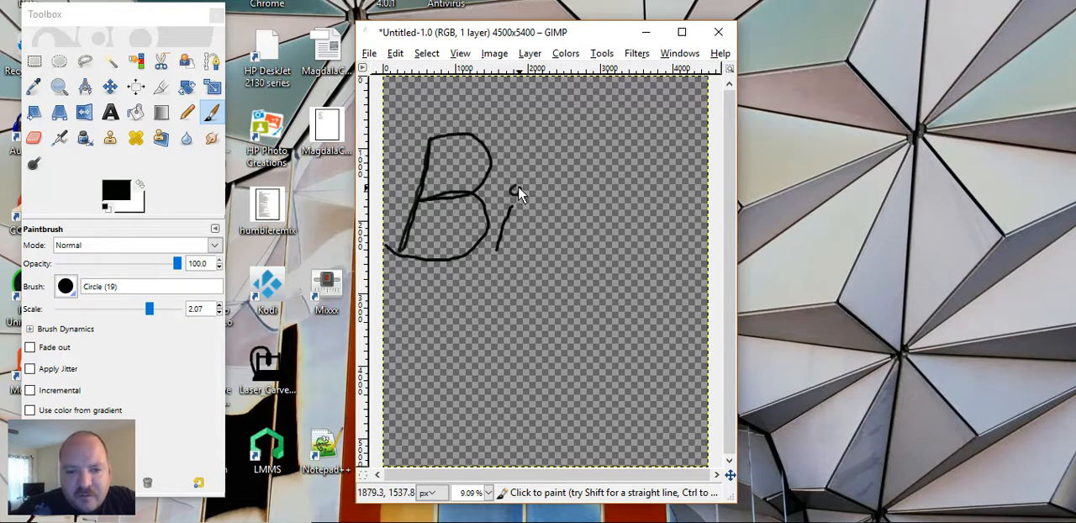
{"action": "mouse_move", "coordinate": [549, 197]}
{"action": "left_mouse_down"}
{"action": "mouse_move", "coordinate": [533, 203]}
{"action": "mouse_move", "coordinate": [520, 231]}
{"action": "mouse_move", "coordinate": [569, 241]}
{"action": "mouse_move", "coordinate": [575, 212]}
{"action": "mouse_move", "coordinate": [556, 200]}
{"action": "mouse_move", "coordinate": [579, 225]}
{"action": "mouse_move", "coordinate": [561, 305]}
{"action": "mouse_move", "coordinate": [533, 320]}
{"action": "mouse_move", "coordinate": [502, 312]}
{"action": "mouse_move", "coordinate": [497, 286]}
{"action": "mouse_move", "coordinate": [516, 273]}
{"action": "left_mouse_up"}
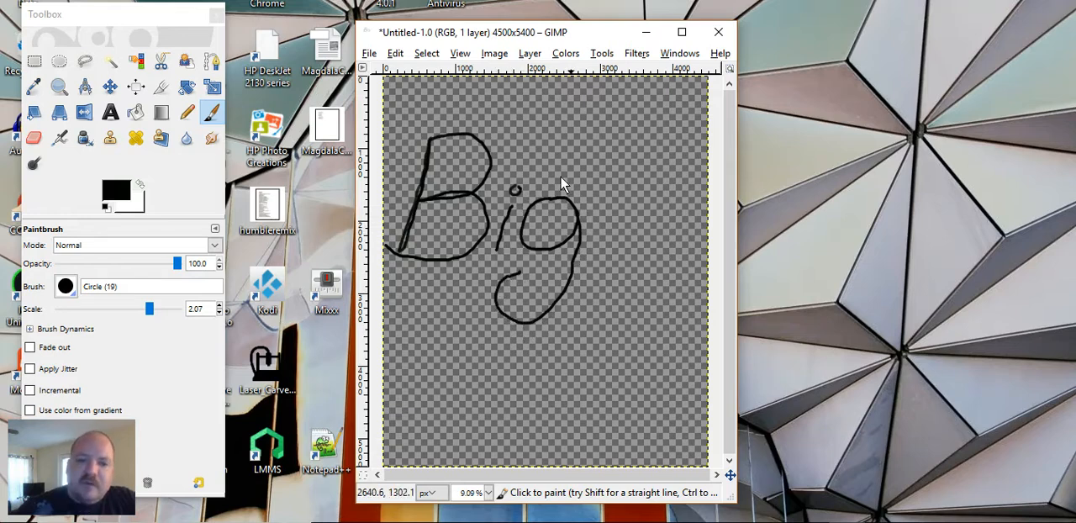
Step: Paint the word "Boy" freehand in black below "Big", giving the y a looped tail that sweeps up to the right
{"action": "left_click_drag", "start_coordinate": [447, 328], "coordinate": [434, 430]}
{"action": "left_click_drag", "start_coordinate": [444, 332], "coordinate": [494, 328]}
{"action": "mouse_move", "coordinate": [495, 364]}
{"action": "left_mouse_down"}
{"action": "mouse_move", "coordinate": [438, 388]}
{"action": "mouse_move", "coordinate": [500, 373]}
{"action": "mouse_move", "coordinate": [505, 412]}
{"action": "mouse_move", "coordinate": [471, 436]}
{"action": "mouse_move", "coordinate": [401, 439]}
{"action": "left_mouse_up"}
{"action": "mouse_move", "coordinate": [543, 354]}
{"action": "left_mouse_down"}
{"action": "mouse_move", "coordinate": [524, 381]}
{"action": "mouse_move", "coordinate": [540, 395]}
{"action": "mouse_move", "coordinate": [566, 364]}
{"action": "mouse_move", "coordinate": [564, 355]}
{"action": "mouse_move", "coordinate": [537, 358]}
{"action": "mouse_move", "coordinate": [584, 345]}
{"action": "mouse_move", "coordinate": [592, 379]}
{"action": "mouse_move", "coordinate": [609, 377]}
{"action": "mouse_move", "coordinate": [624, 337]}
{"action": "mouse_move", "coordinate": [619, 398]}
{"action": "mouse_move", "coordinate": [556, 427]}
{"action": "left_mouse_up"}
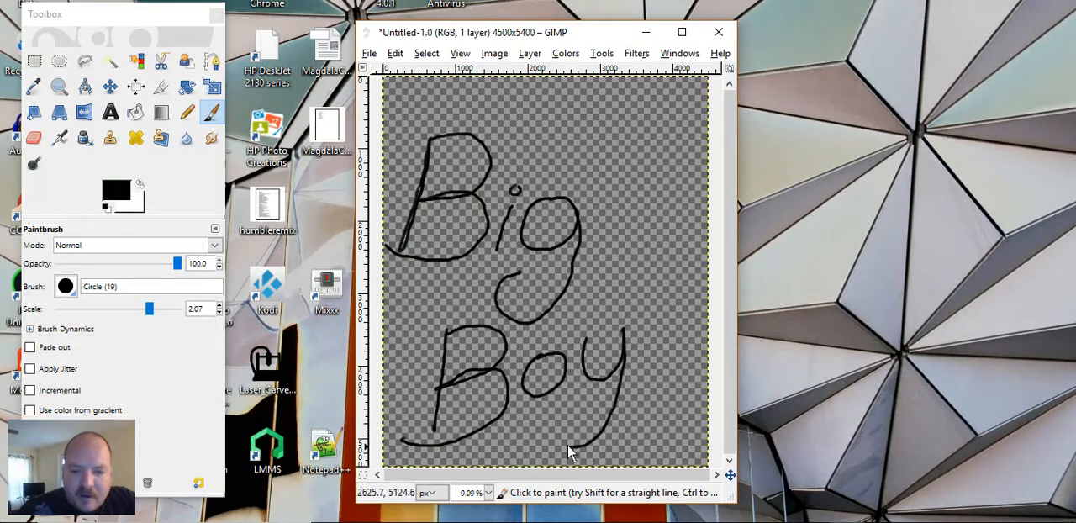
{"action": "left_click_drag", "start_coordinate": [620, 387], "coordinate": [662, 354]}
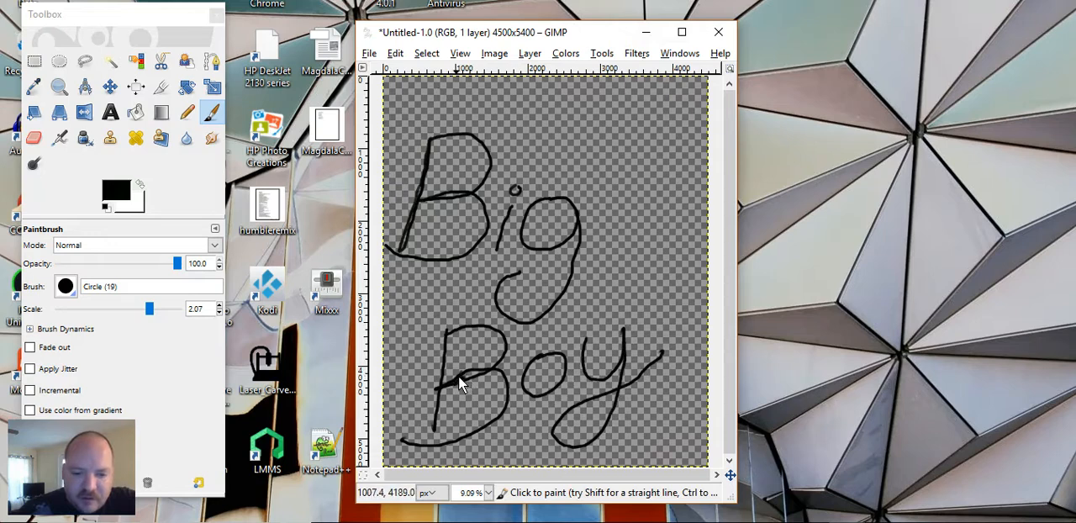
Step: Thicken the B of "Boy" with repeated black strokes along its bowls, stem and bottom tail
{"action": "left_click_drag", "start_coordinate": [472, 372], "coordinate": [474, 370]}
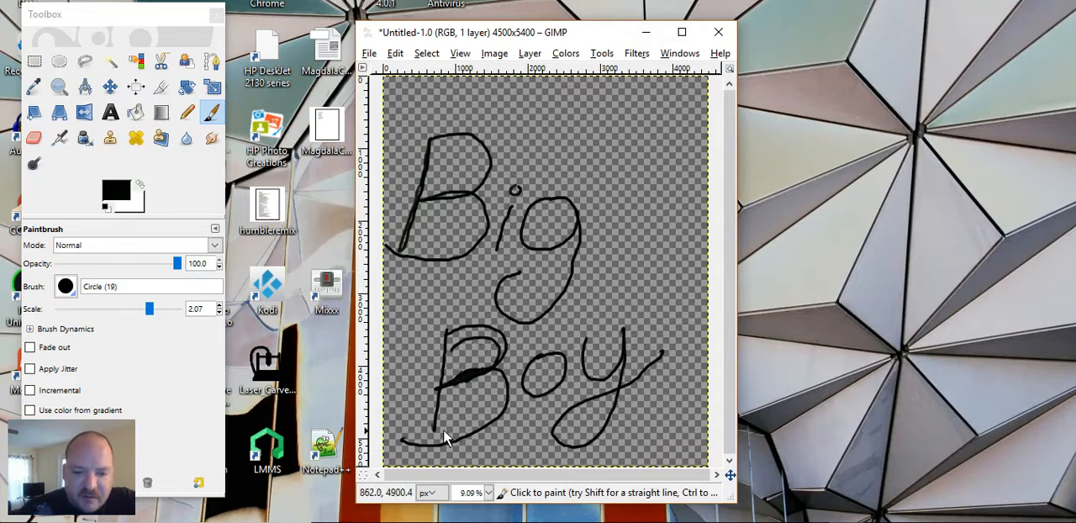
{"action": "left_click_drag", "start_coordinate": [441, 430], "coordinate": [484, 412]}
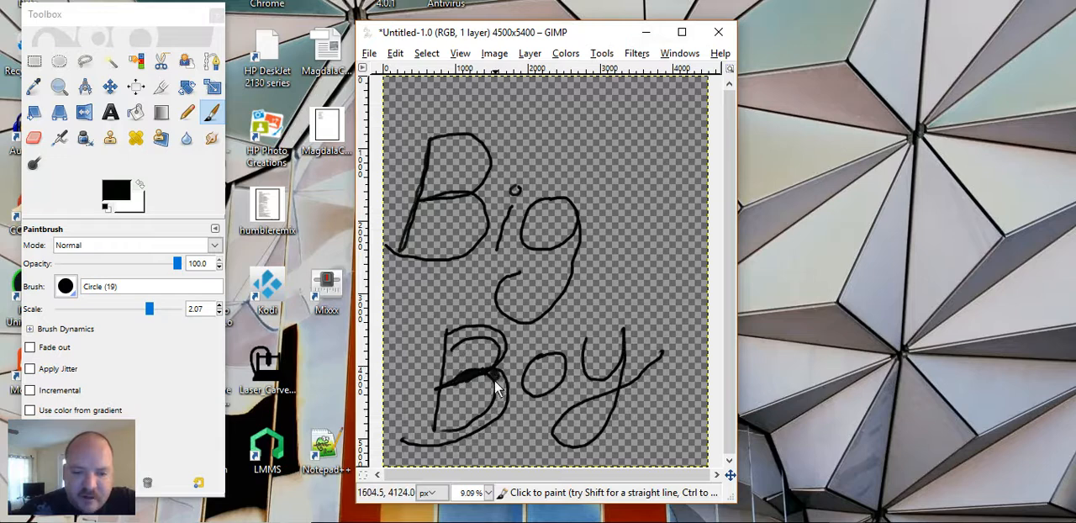
{"action": "left_click_drag", "start_coordinate": [501, 386], "coordinate": [495, 406]}
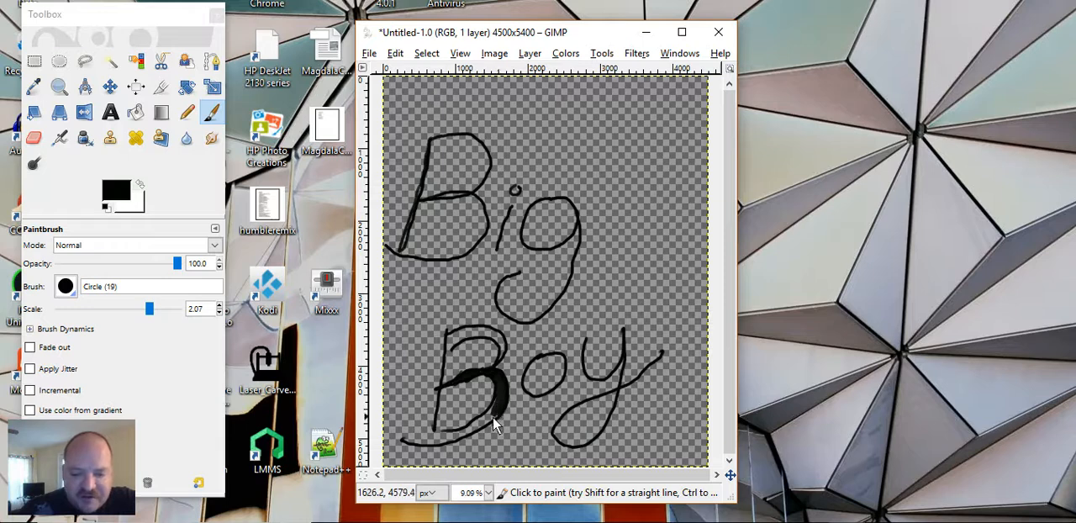
{"action": "mouse_move", "coordinate": [494, 401]}
{"action": "left_mouse_down"}
{"action": "mouse_move", "coordinate": [463, 431]}
{"action": "mouse_move", "coordinate": [494, 425]}
{"action": "mouse_move", "coordinate": [498, 407]}
{"action": "left_mouse_up"}
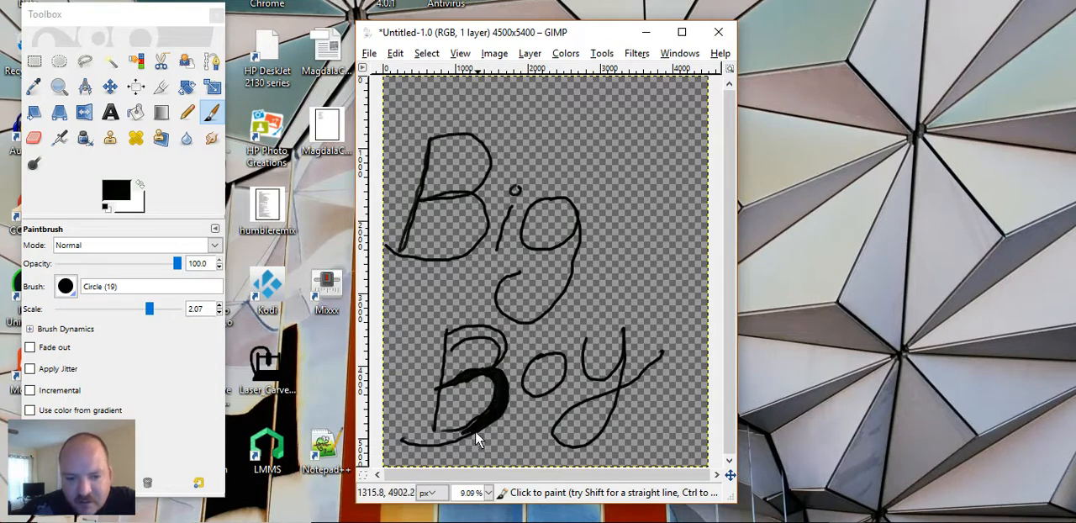
{"action": "mouse_move", "coordinate": [440, 455]}
{"action": "left_mouse_down"}
{"action": "mouse_move", "coordinate": [402, 446]}
{"action": "mouse_move", "coordinate": [434, 452]}
{"action": "mouse_move", "coordinate": [417, 449]}
{"action": "mouse_move", "coordinate": [467, 434]}
{"action": "mouse_move", "coordinate": [452, 449]}
{"action": "mouse_move", "coordinate": [438, 434]}
{"action": "mouse_move", "coordinate": [422, 454]}
{"action": "mouse_move", "coordinate": [400, 442]}
{"action": "mouse_move", "coordinate": [445, 439]}
{"action": "mouse_move", "coordinate": [421, 454]}
{"action": "mouse_move", "coordinate": [472, 429]}
{"action": "left_mouse_up"}
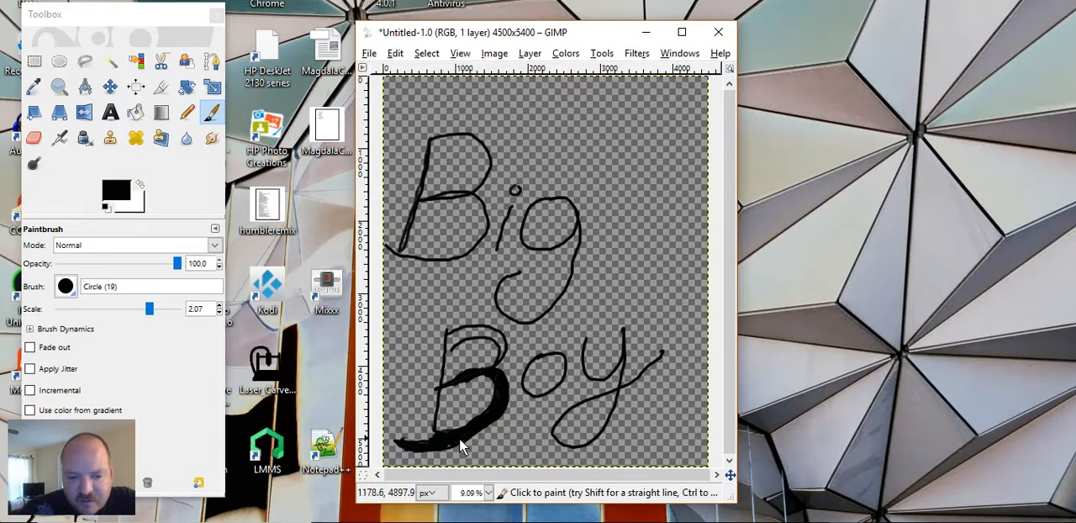
{"action": "mouse_move", "coordinate": [444, 384]}
{"action": "left_mouse_down"}
{"action": "mouse_move", "coordinate": [452, 430]}
{"action": "mouse_move", "coordinate": [438, 416]}
{"action": "mouse_move", "coordinate": [443, 398]}
{"action": "mouse_move", "coordinate": [439, 423]}
{"action": "mouse_move", "coordinate": [453, 444]}
{"action": "mouse_move", "coordinate": [438, 408]}
{"action": "mouse_move", "coordinate": [450, 342]}
{"action": "mouse_move", "coordinate": [465, 331]}
{"action": "mouse_move", "coordinate": [454, 345]}
{"action": "mouse_move", "coordinate": [452, 336]}
{"action": "mouse_move", "coordinate": [455, 346]}
{"action": "mouse_move", "coordinate": [478, 330]}
{"action": "mouse_move", "coordinate": [501, 355]}
{"action": "left_mouse_up"}
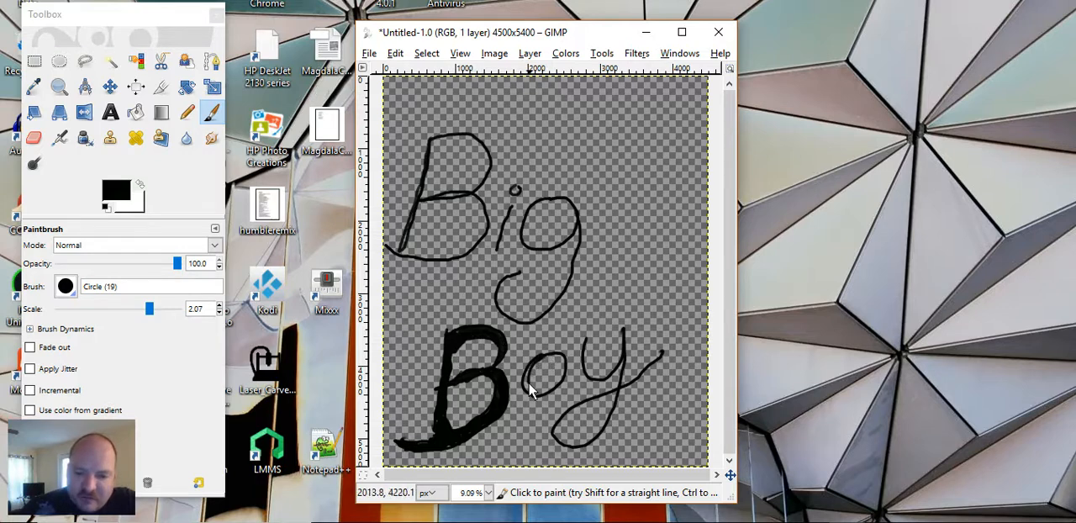
Step: Thicken the o and y of "Boy" with extra black strokes, including the y's looped tail and upswept end
{"action": "left_click_drag", "start_coordinate": [562, 362], "coordinate": [547, 353]}
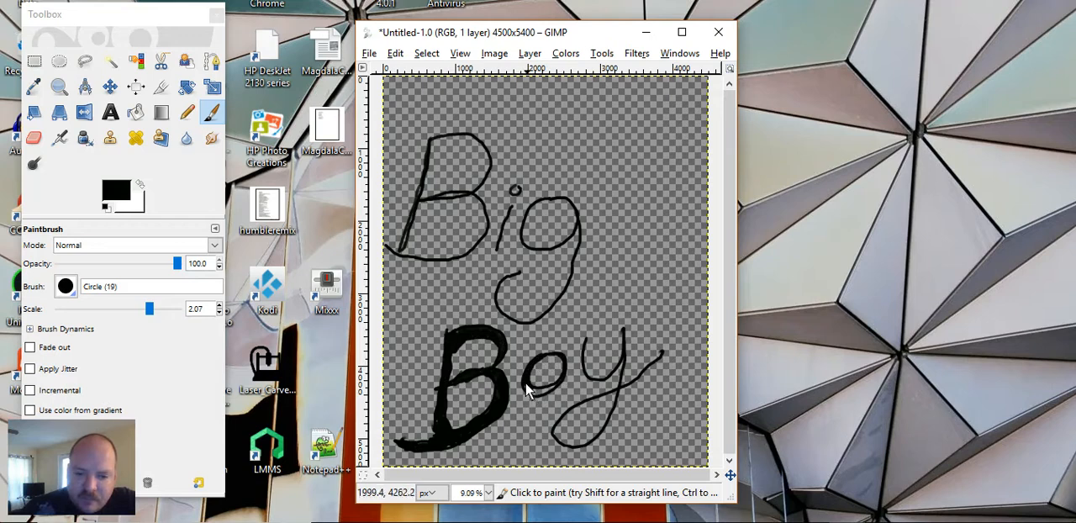
{"action": "left_click_drag", "start_coordinate": [528, 385], "coordinate": [546, 388]}
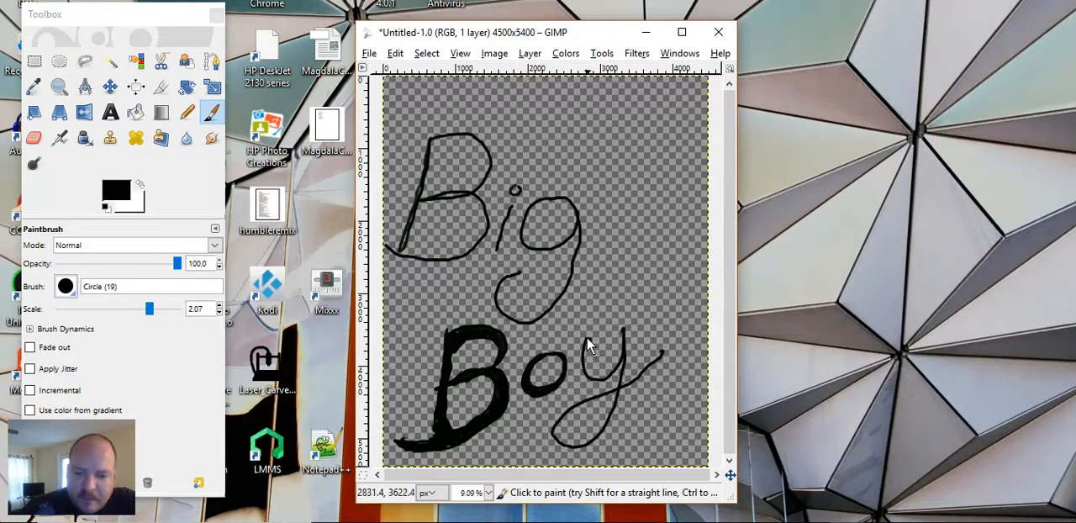
{"action": "mouse_move", "coordinate": [589, 339]}
{"action": "left_mouse_down"}
{"action": "mouse_move", "coordinate": [599, 374]}
{"action": "mouse_move", "coordinate": [613, 369]}
{"action": "mouse_move", "coordinate": [622, 331]}
{"action": "mouse_move", "coordinate": [612, 369]}
{"action": "mouse_move", "coordinate": [595, 373]}
{"action": "mouse_move", "coordinate": [587, 345]}
{"action": "left_mouse_up"}
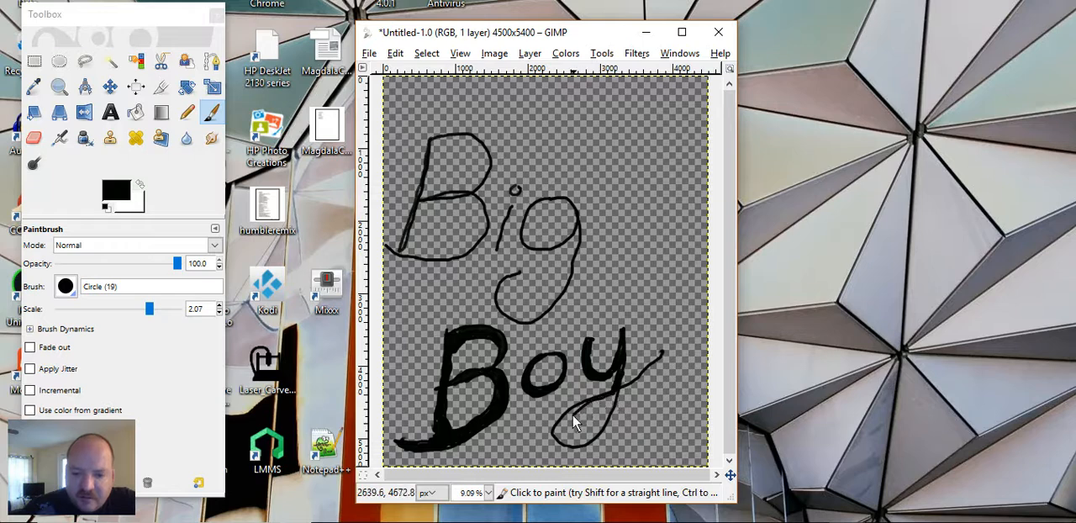
{"action": "mouse_move", "coordinate": [562, 431]}
{"action": "left_mouse_down"}
{"action": "mouse_move", "coordinate": [585, 447]}
{"action": "mouse_move", "coordinate": [618, 395]}
{"action": "left_mouse_up"}
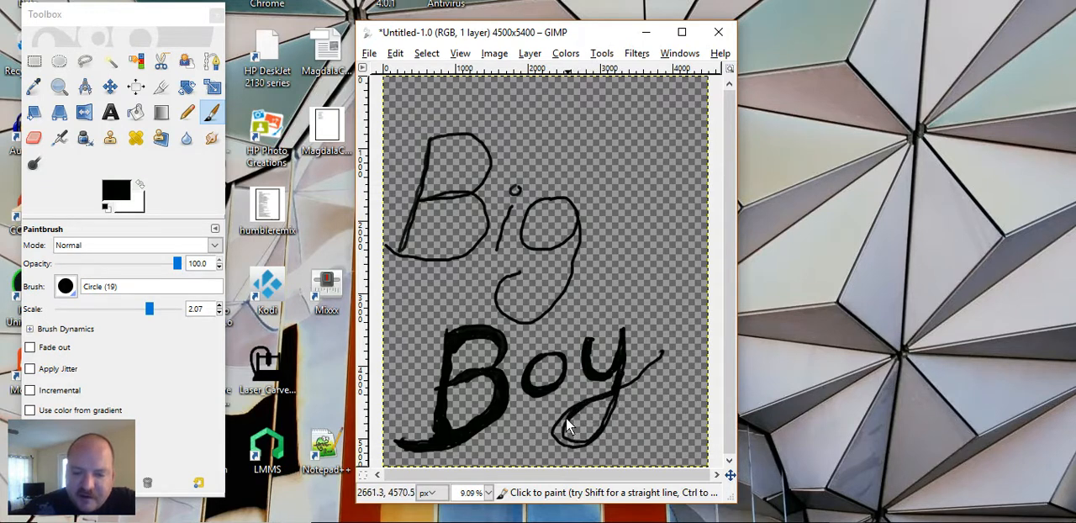
{"action": "mouse_move", "coordinate": [565, 416]}
{"action": "left_mouse_down"}
{"action": "mouse_move", "coordinate": [562, 446]}
{"action": "mouse_move", "coordinate": [601, 436]}
{"action": "left_mouse_up"}
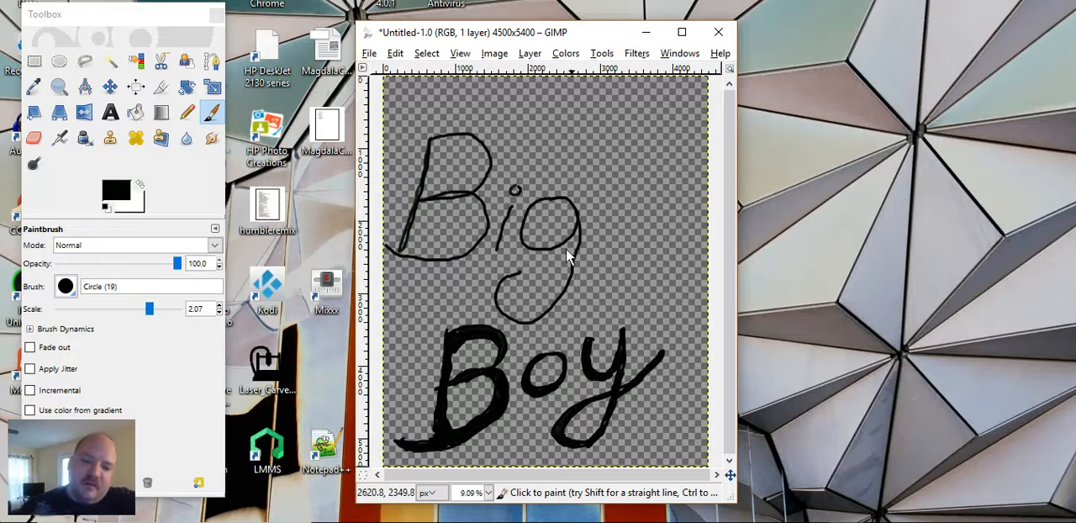
Step: Thicken the g and i of "Big" with extra black strokes and fill in the dot of the i
{"action": "right_click", "coordinate": [512, 280]}
{"action": "left_click", "coordinate": [497, 258]}
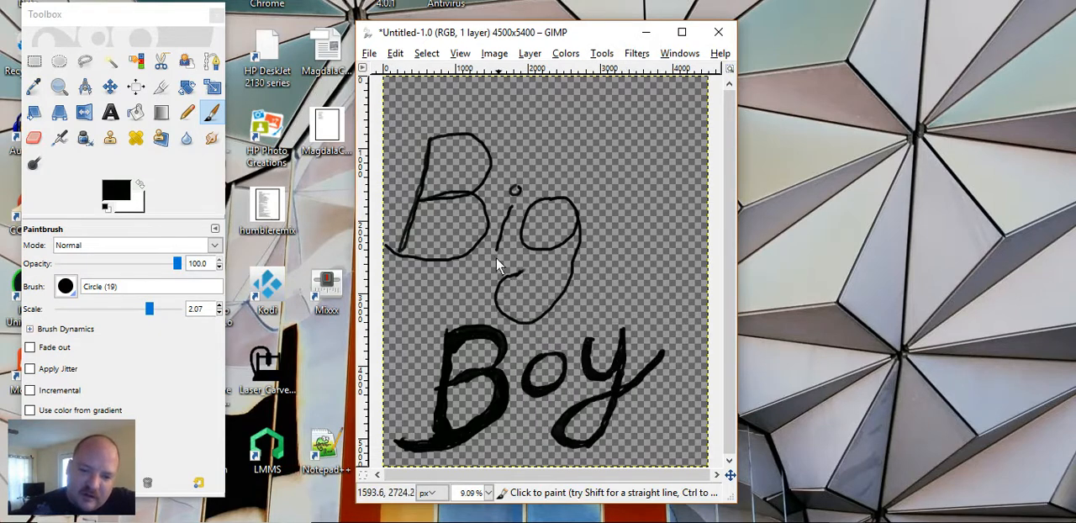
{"action": "mouse_move", "coordinate": [518, 271]}
{"action": "left_mouse_down"}
{"action": "mouse_move", "coordinate": [499, 301]}
{"action": "mouse_move", "coordinate": [542, 316]}
{"action": "left_mouse_up"}
{"action": "mouse_move", "coordinate": [565, 284]}
{"action": "left_mouse_down"}
{"action": "mouse_move", "coordinate": [573, 225]}
{"action": "mouse_move", "coordinate": [563, 204]}
{"action": "mouse_move", "coordinate": [537, 213]}
{"action": "mouse_move", "coordinate": [537, 245]}
{"action": "left_mouse_up"}
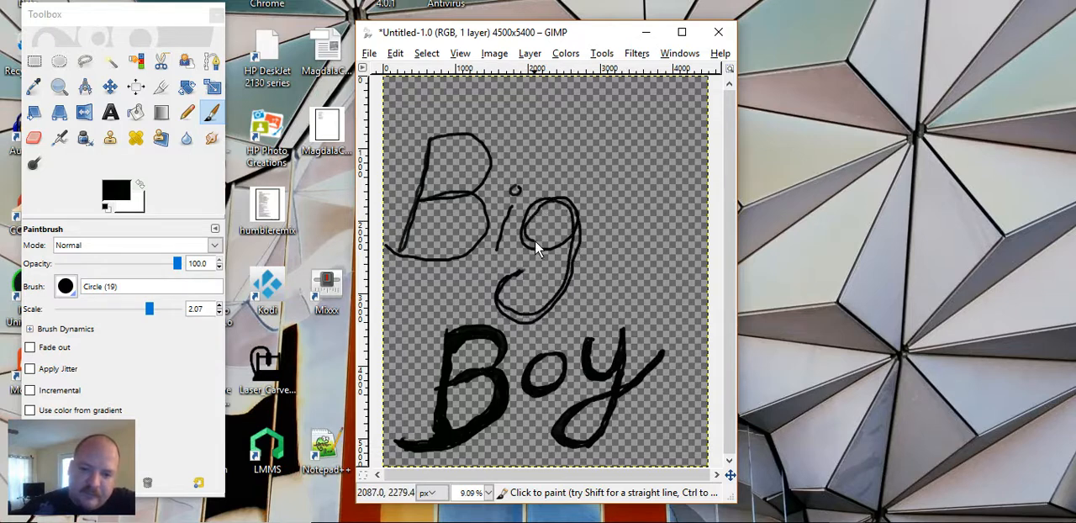
{"action": "right_click", "coordinate": [527, 240]}
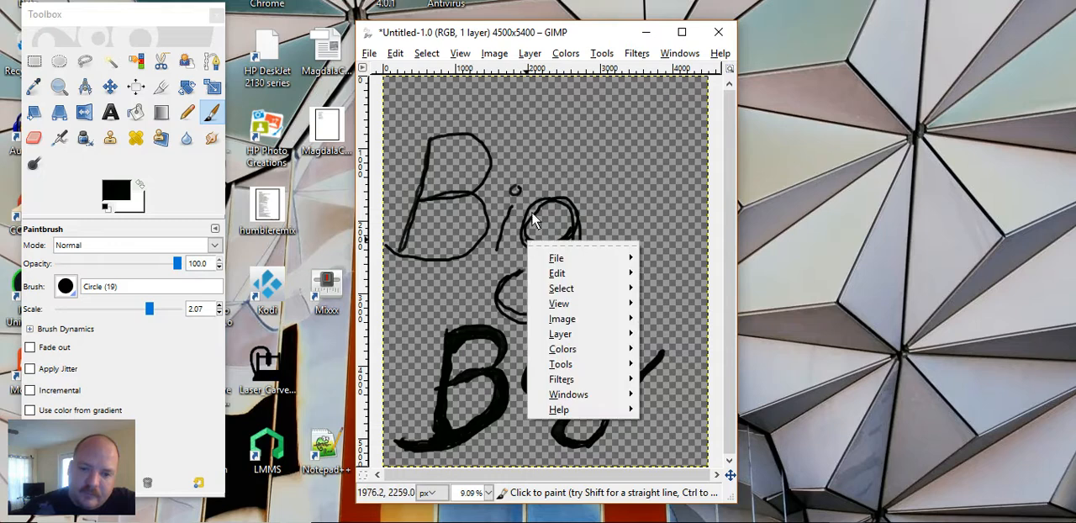
{"action": "left_click", "coordinate": [536, 214]}
{"action": "mouse_move", "coordinate": [534, 207]}
{"action": "left_mouse_down"}
{"action": "mouse_move", "coordinate": [523, 232]}
{"action": "mouse_move", "coordinate": [544, 254]}
{"action": "left_mouse_up"}
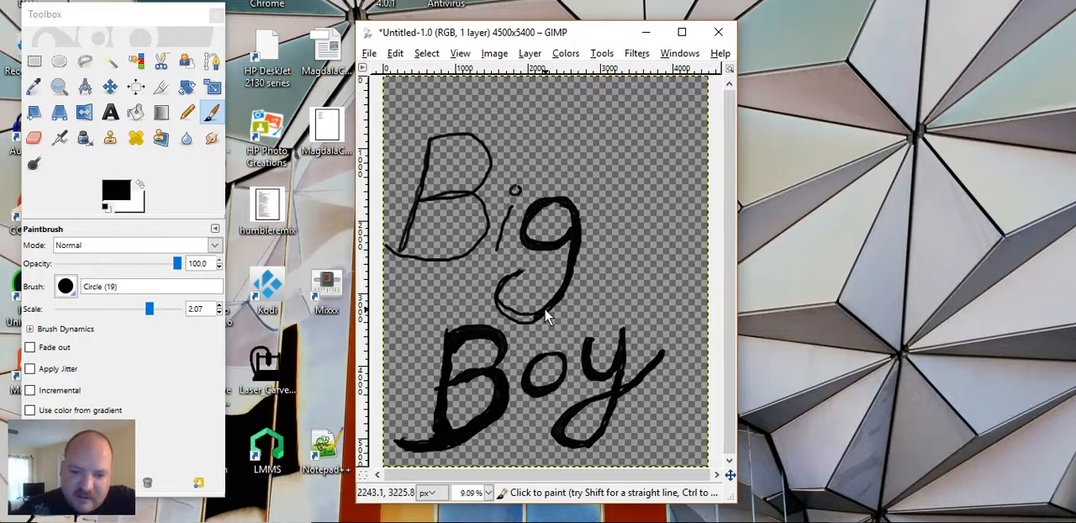
{"action": "mouse_move", "coordinate": [534, 315]}
{"action": "left_mouse_down"}
{"action": "mouse_move", "coordinate": [503, 313]}
{"action": "mouse_move", "coordinate": [535, 318]}
{"action": "mouse_move", "coordinate": [505, 312]}
{"action": "mouse_move", "coordinate": [501, 296]}
{"action": "mouse_move", "coordinate": [515, 284]}
{"action": "left_mouse_up"}
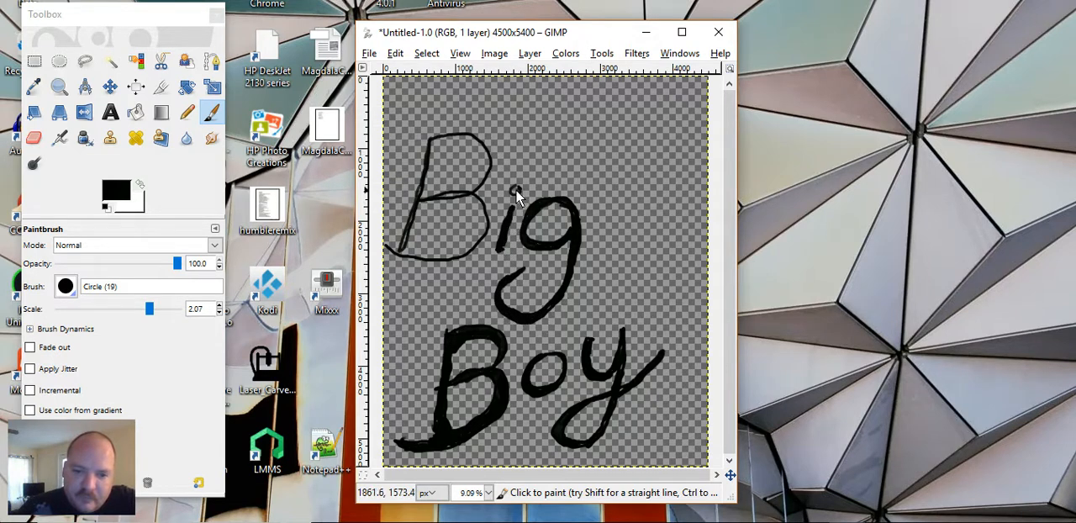
{"action": "left_click_drag", "start_coordinate": [517, 190], "coordinate": [515, 195]}
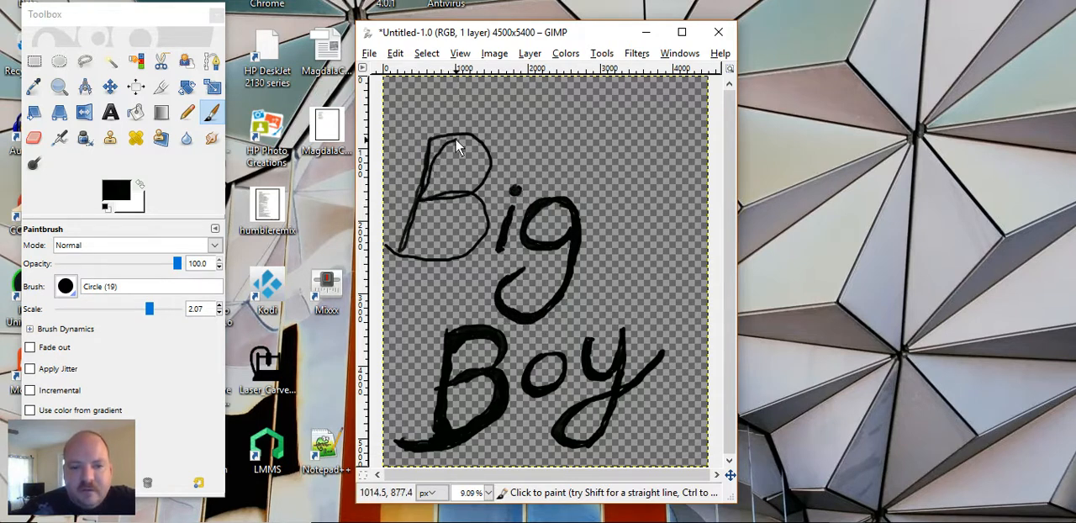
Step: Thicken the B of "Big" with black strokes along its stem, both bowls and bottom tail
{"action": "left_click_drag", "start_coordinate": [476, 153], "coordinate": [475, 180]}
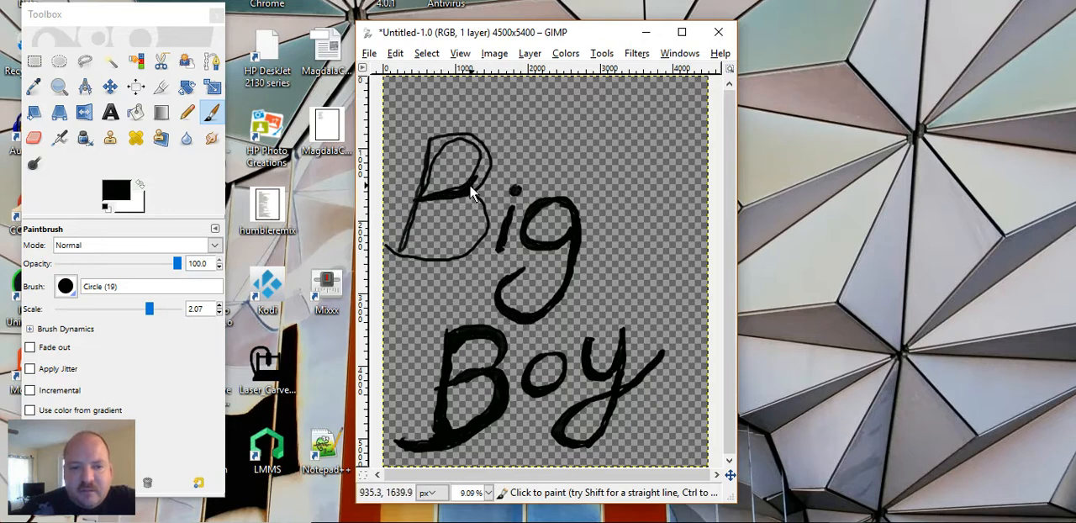
{"action": "mouse_move", "coordinate": [472, 189]}
{"action": "left_mouse_down"}
{"action": "mouse_move", "coordinate": [480, 176]}
{"action": "mouse_move", "coordinate": [456, 192]}
{"action": "mouse_move", "coordinate": [490, 162]}
{"action": "mouse_move", "coordinate": [484, 145]}
{"action": "mouse_move", "coordinate": [434, 141]}
{"action": "mouse_move", "coordinate": [449, 137]}
{"action": "mouse_move", "coordinate": [435, 142]}
{"action": "mouse_move", "coordinate": [419, 198]}
{"action": "mouse_move", "coordinate": [447, 195]}
{"action": "mouse_move", "coordinate": [408, 255]}
{"action": "mouse_move", "coordinate": [394, 243]}
{"action": "left_mouse_up"}
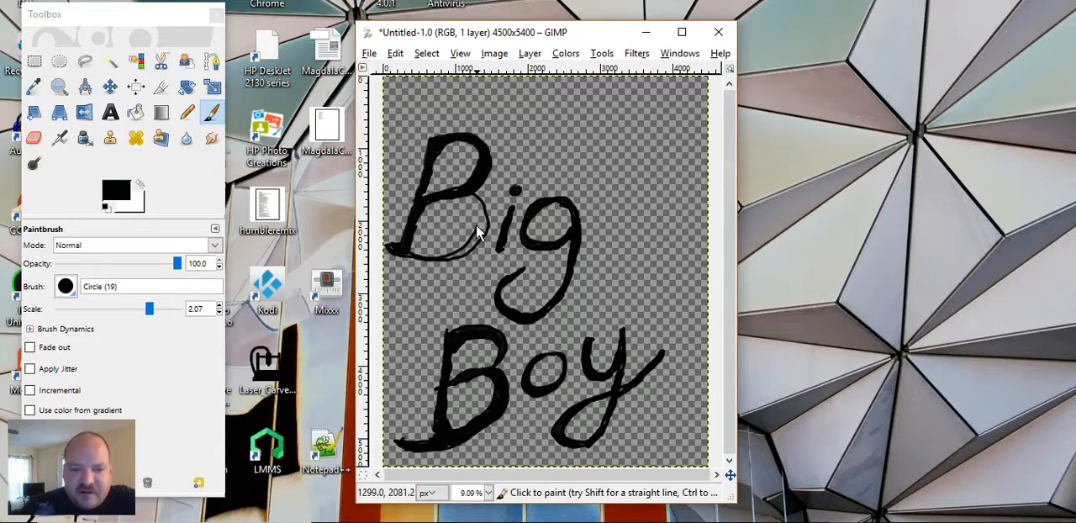
{"action": "mouse_move", "coordinate": [473, 209]}
{"action": "left_mouse_down"}
{"action": "mouse_move", "coordinate": [481, 217]}
{"action": "mouse_move", "coordinate": [469, 199]}
{"action": "left_mouse_up"}
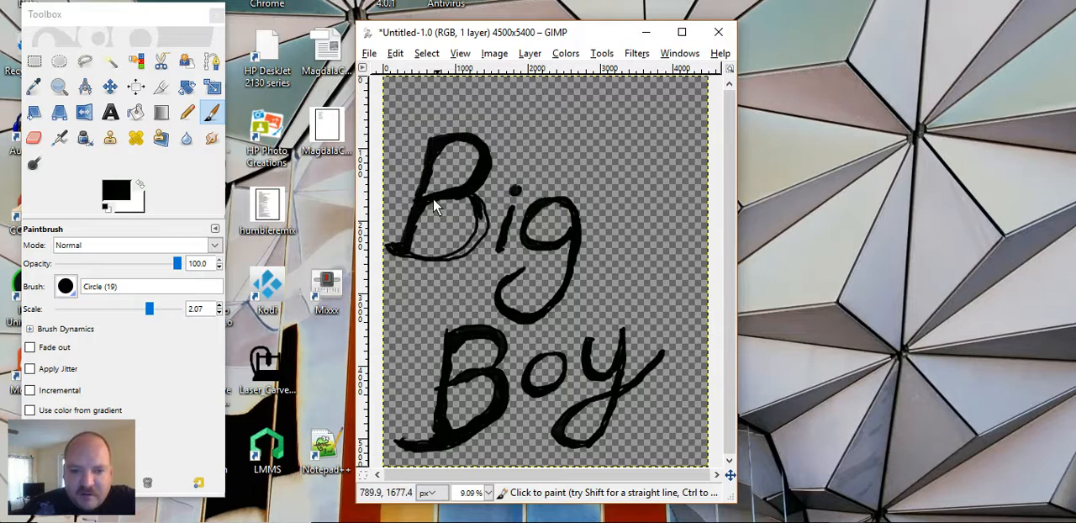
{"action": "left_click_drag", "start_coordinate": [477, 207], "coordinate": [464, 253]}
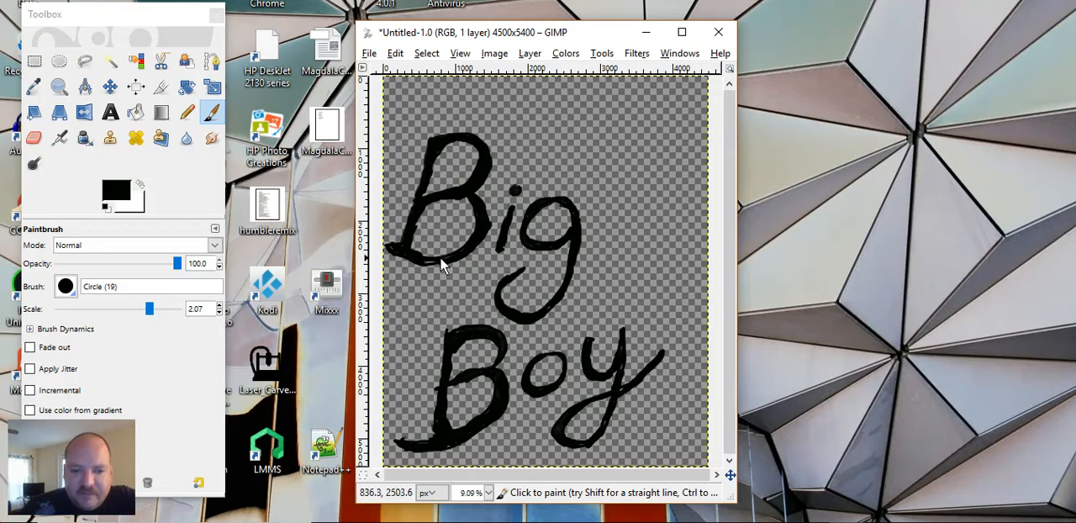
Step: Change the foreground color to the purple 552bc1
{"action": "left_click", "coordinate": [117, 193]}
{"action": "left_click", "coordinate": [194, 128]}
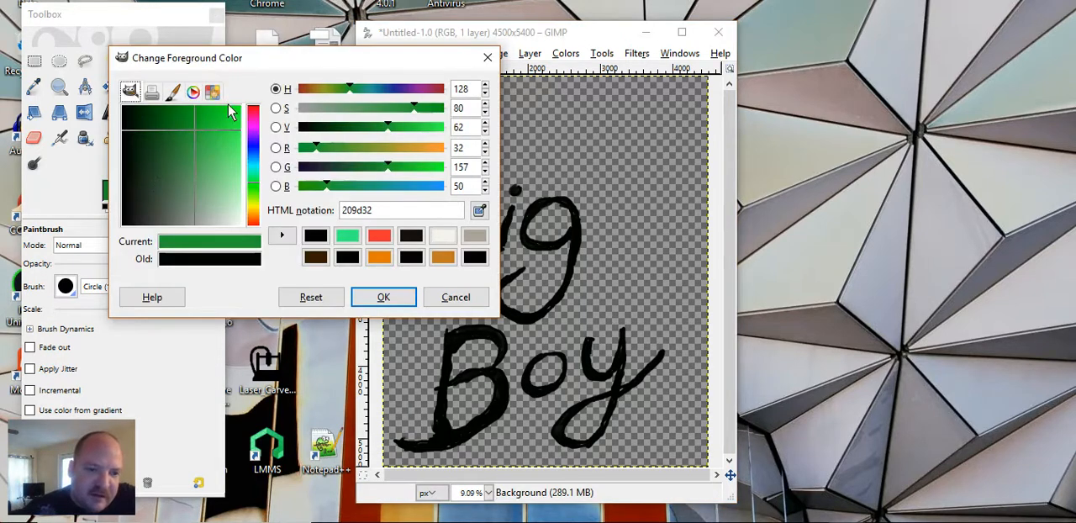
{"action": "left_click_drag", "start_coordinate": [252, 108], "coordinate": [217, 139]}
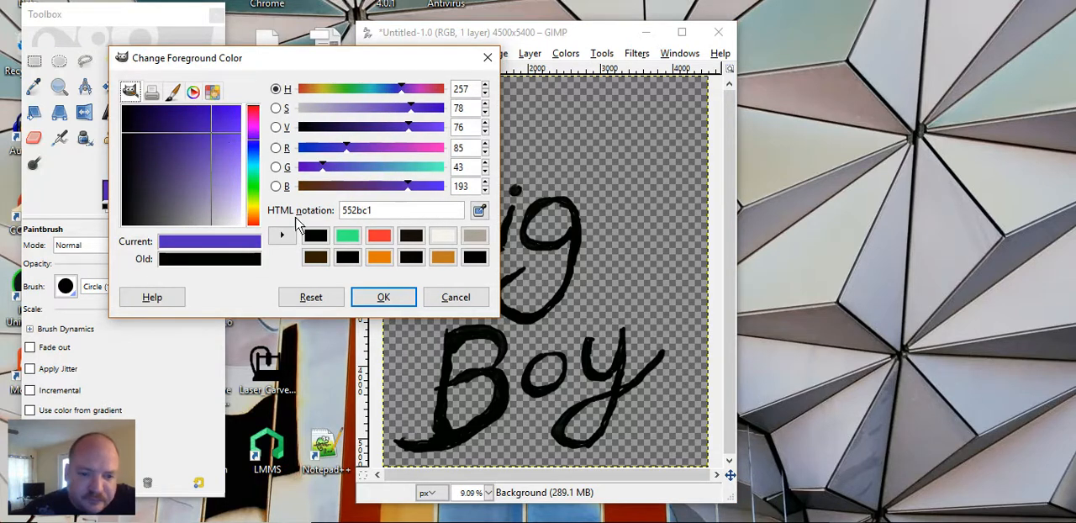
{"action": "left_click", "coordinate": [379, 298]}
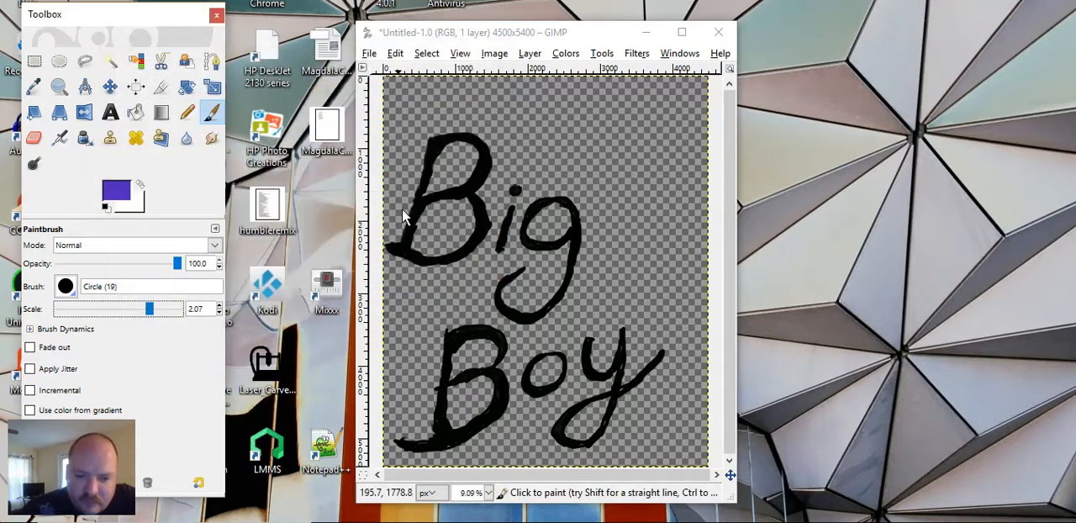
Step: Paint thin purple accent lines along the edges of the letters in "Big", following the B's bowls, the i and the g
{"action": "left_click", "coordinate": [394, 250]}
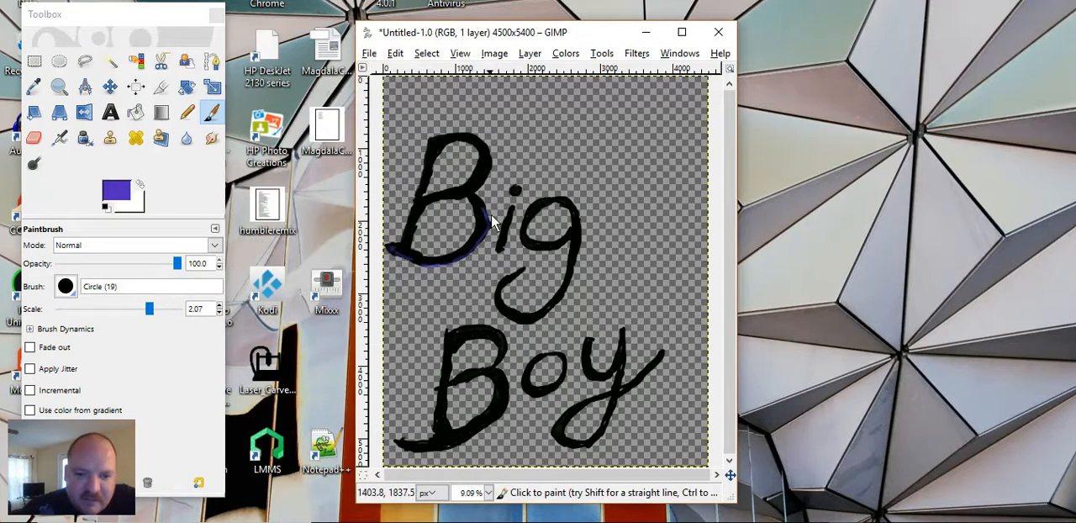
{"action": "mouse_move", "coordinate": [509, 210]}
{"action": "left_mouse_down"}
{"action": "mouse_move", "coordinate": [498, 251]}
{"action": "mouse_move", "coordinate": [521, 272]}
{"action": "mouse_move", "coordinate": [497, 287]}
{"action": "mouse_move", "coordinate": [506, 317]}
{"action": "mouse_move", "coordinate": [538, 327]}
{"action": "left_mouse_up"}
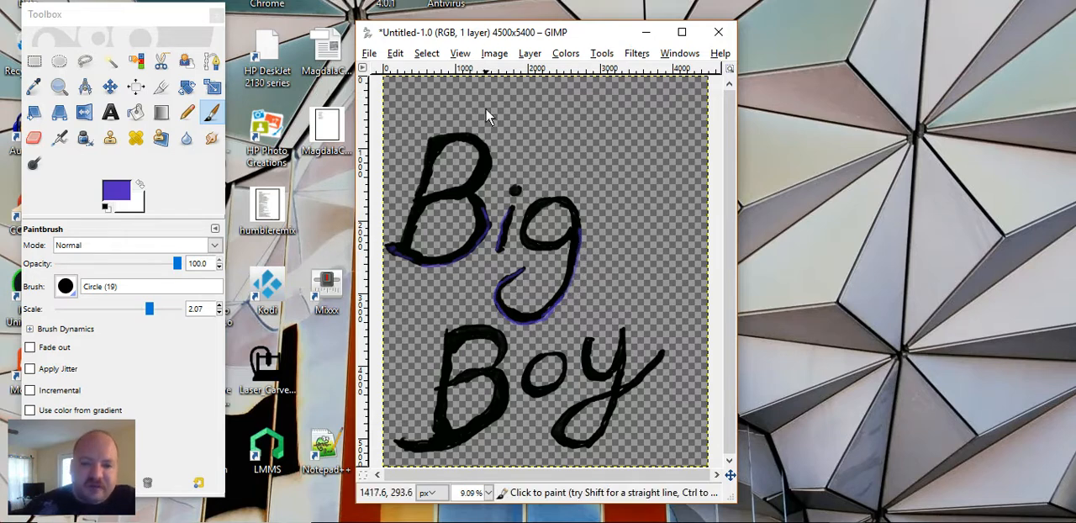
{"action": "left_click", "coordinate": [516, 190]}
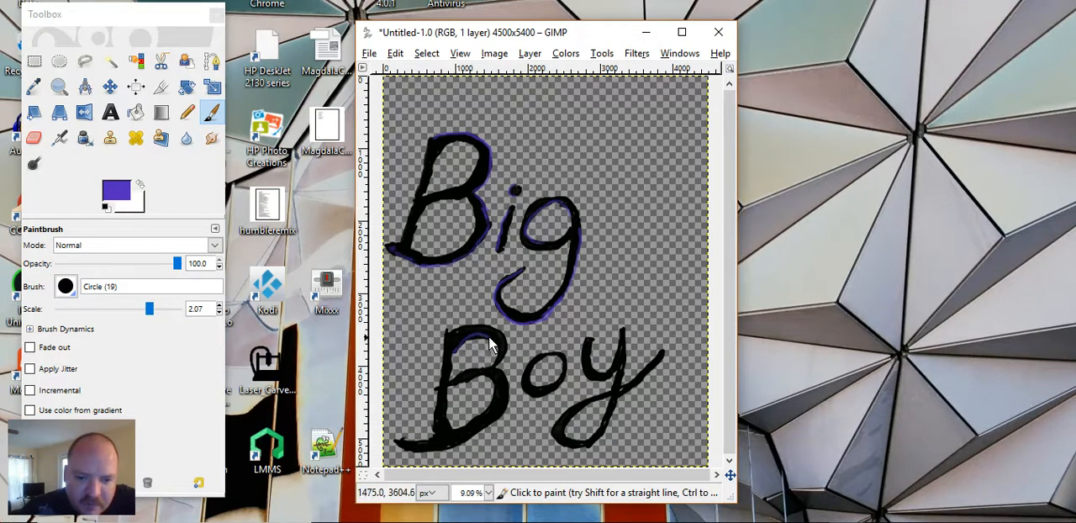
Step: Paint purple accent lines along the edges of the letters in "Boy" and along the stem of the B in "Big"
{"action": "left_click_drag", "start_coordinate": [474, 333], "coordinate": [499, 352]}
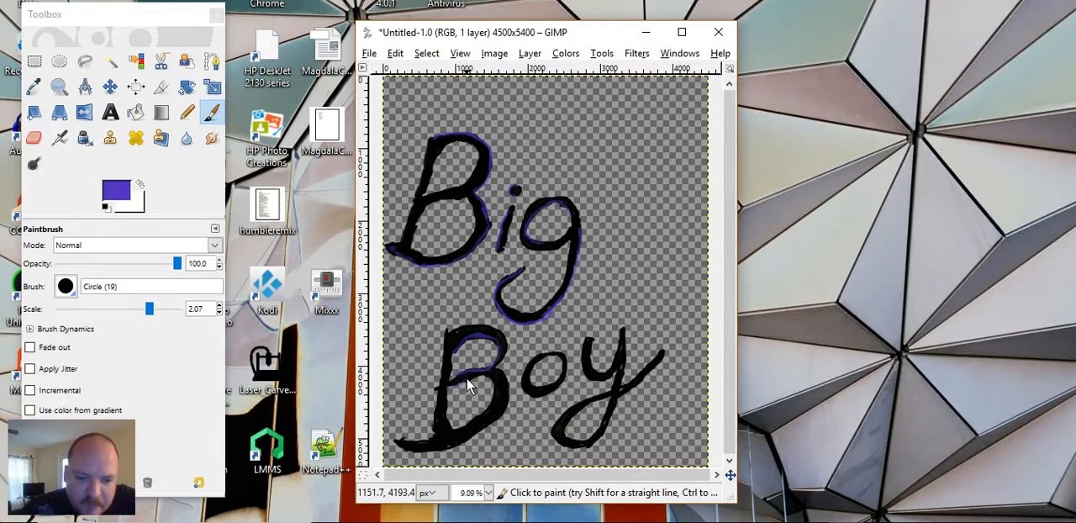
{"action": "left_click_drag", "start_coordinate": [462, 384], "coordinate": [488, 375]}
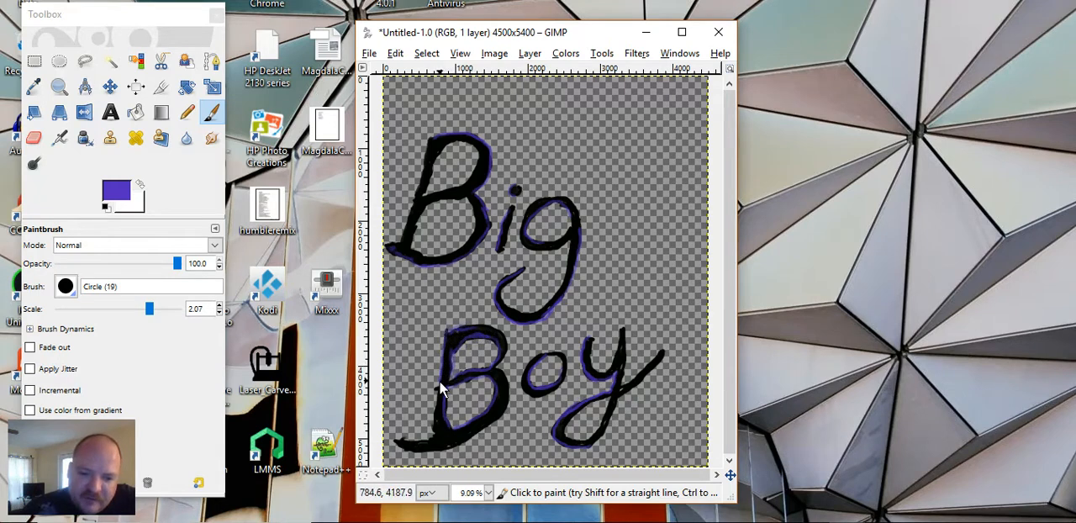
{"action": "mouse_move", "coordinate": [438, 380]}
{"action": "left_mouse_down"}
{"action": "mouse_move", "coordinate": [432, 434]}
{"action": "mouse_move", "coordinate": [399, 444]}
{"action": "left_mouse_up"}
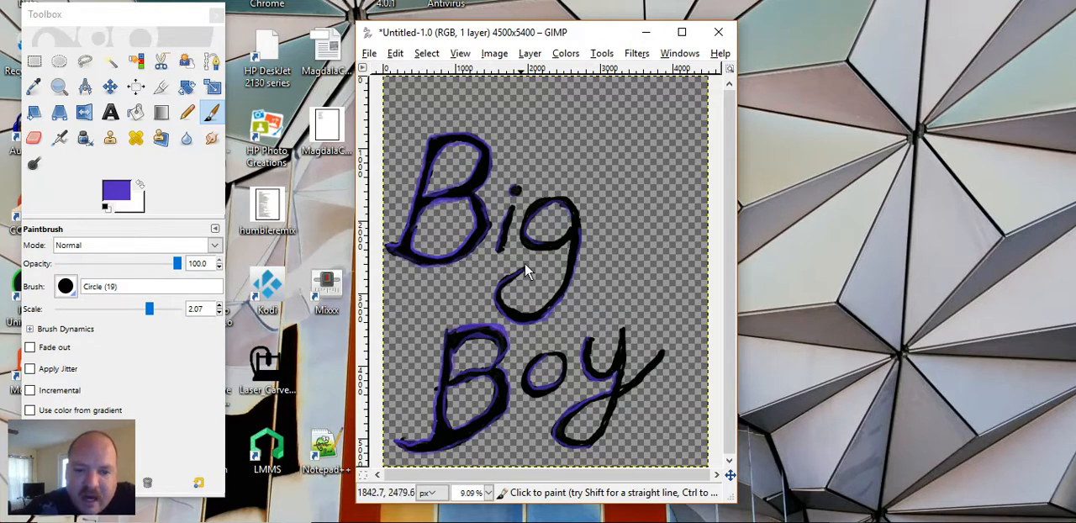
Step: Paint further purple accent lines along the g's bowl and tail, the i and its dot, the o, and the y's arms and loop
{"action": "mouse_move", "coordinate": [524, 274]}
{"action": "left_mouse_down"}
{"action": "mouse_move", "coordinate": [504, 301]}
{"action": "mouse_move", "coordinate": [545, 307]}
{"action": "left_mouse_up"}
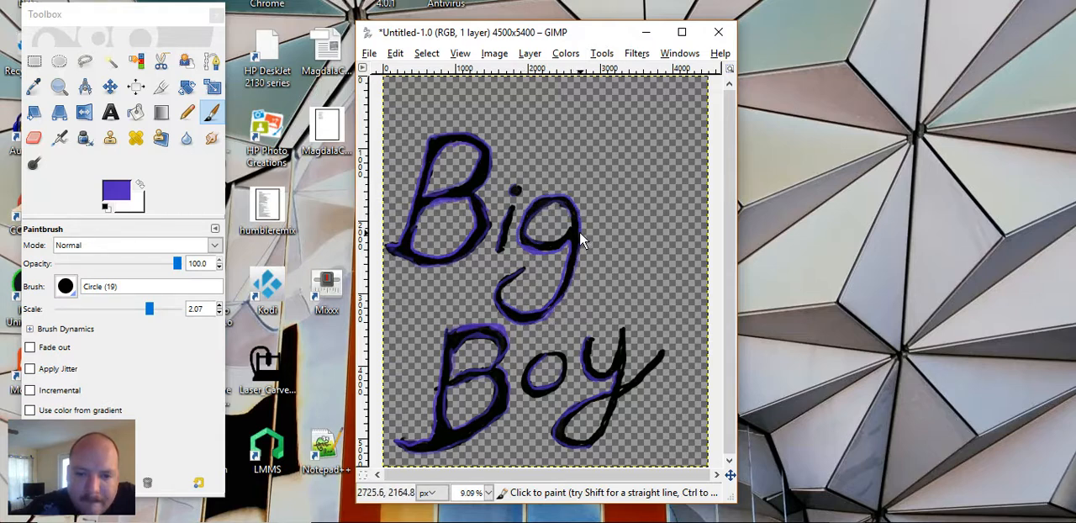
{"action": "right_click", "coordinate": [560, 279]}
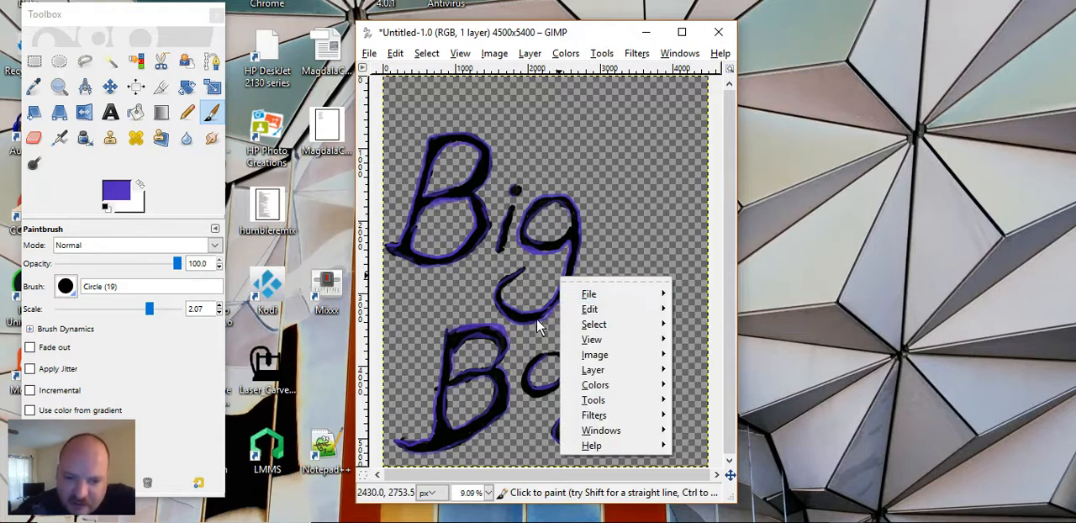
{"action": "left_click", "coordinate": [514, 206]}
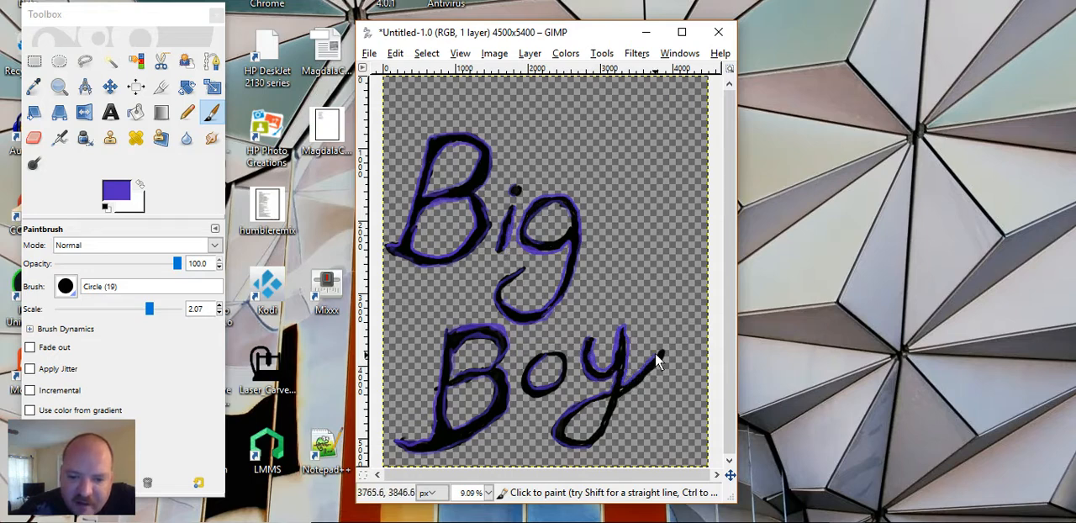
{"action": "mouse_move", "coordinate": [657, 360]}
{"action": "left_mouse_down"}
{"action": "mouse_move", "coordinate": [669, 349]}
{"action": "mouse_move", "coordinate": [595, 448]}
{"action": "left_mouse_up"}
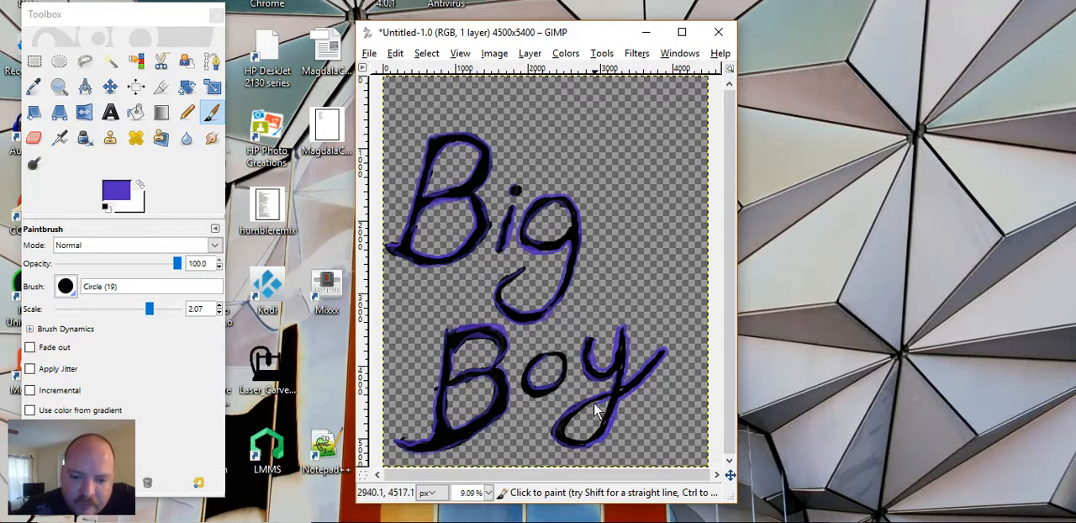
{"action": "mouse_move", "coordinate": [575, 413]}
{"action": "left_mouse_down"}
{"action": "mouse_move", "coordinate": [572, 438]}
{"action": "mouse_move", "coordinate": [599, 431]}
{"action": "mouse_move", "coordinate": [610, 398]}
{"action": "left_mouse_up"}
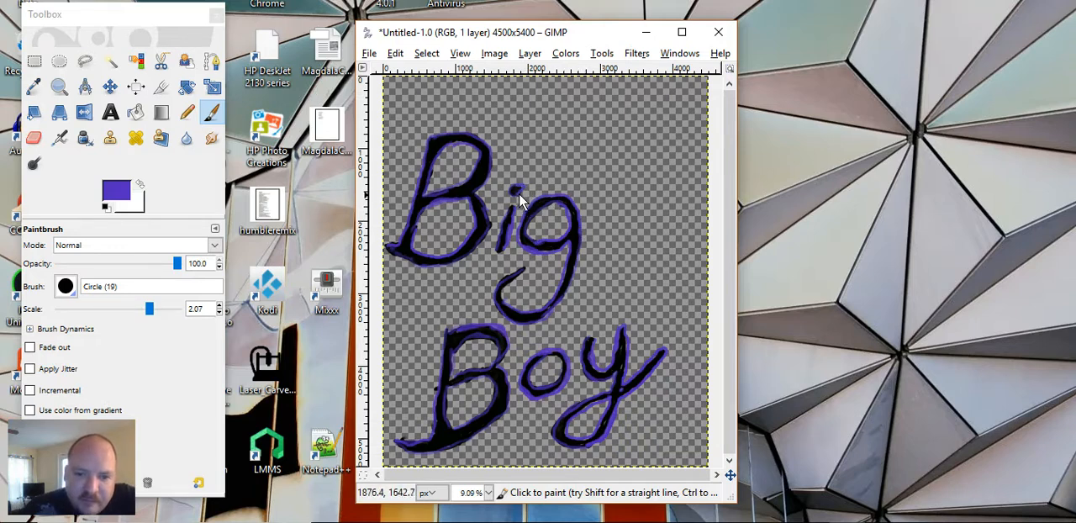
Step: Undo the last purple stroke on the dot of the i and reset the foreground color to black
{"action": "left_click", "coordinate": [397, 53]}
{"action": "left_click", "coordinate": [410, 74]}
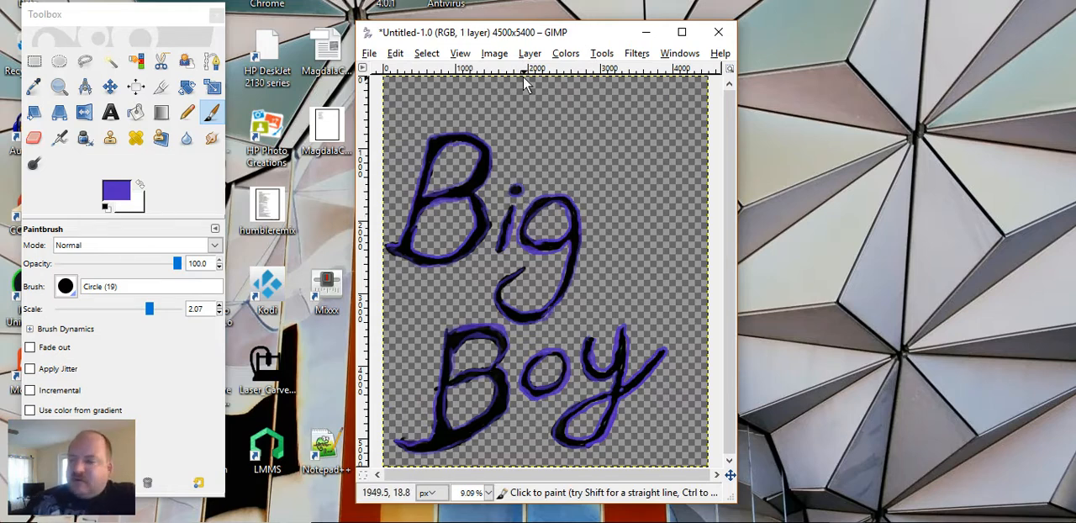
{"action": "key", "text": "d"}
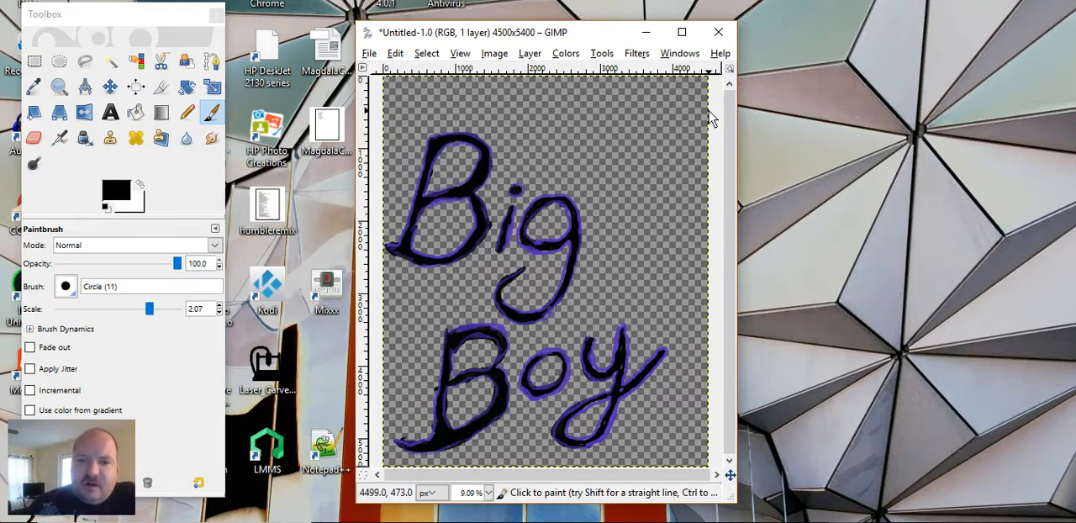
Step: Apply the Emboss filter to the lettering with the Bumpmap function
{"action": "left_click", "coordinate": [636, 53]}
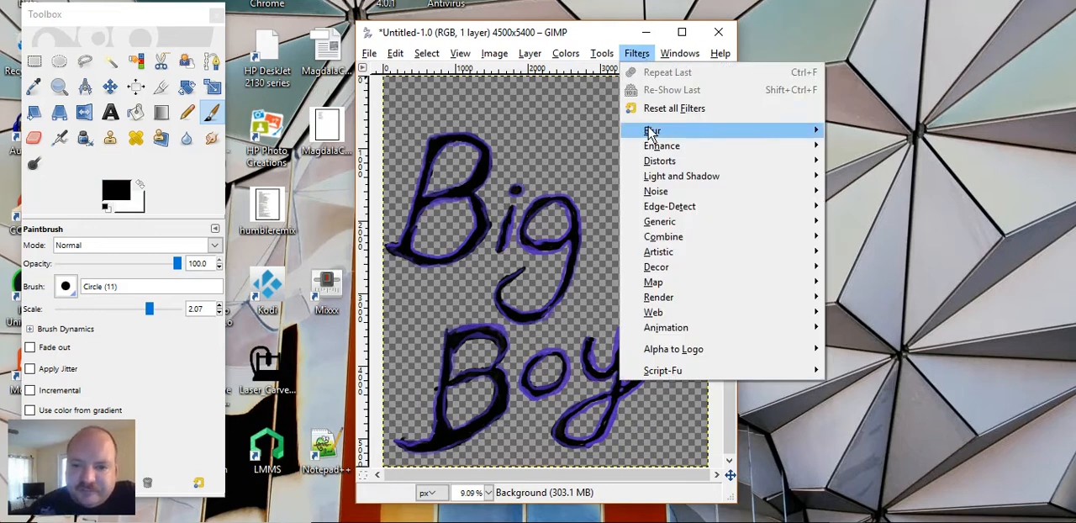
{"action": "mouse_move", "coordinate": [650, 132]}
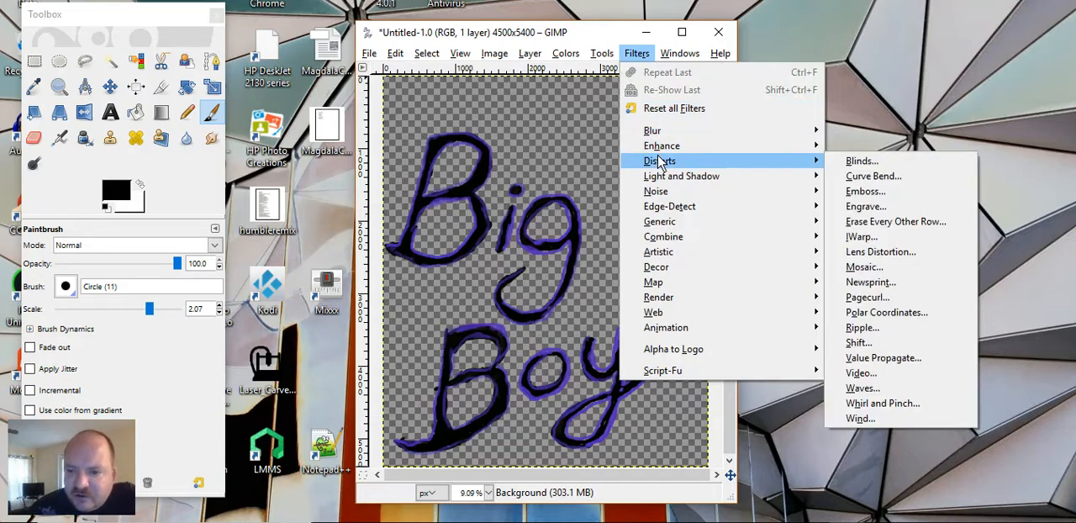
{"action": "left_click", "coordinate": [859, 194]}
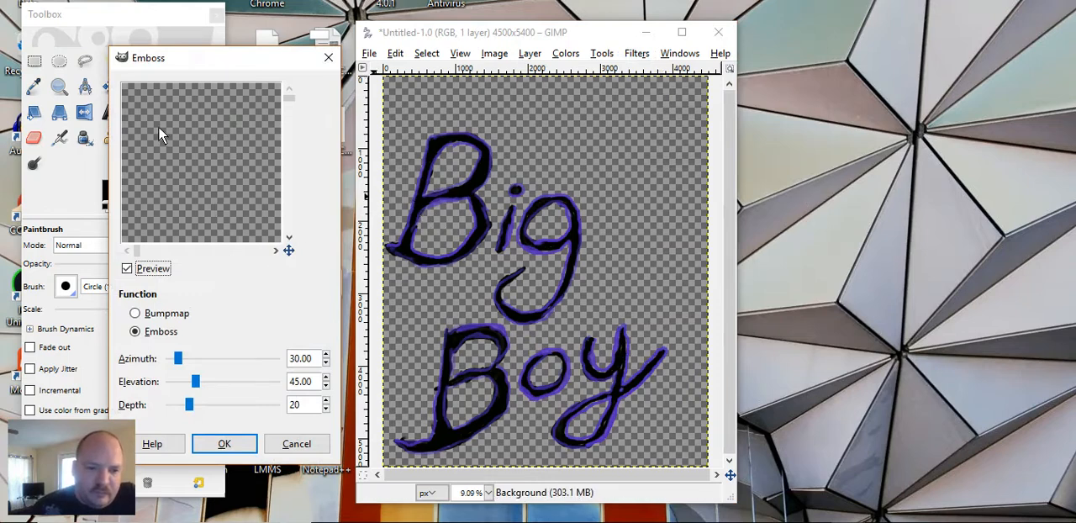
{"action": "mouse_move", "coordinate": [291, 101]}
{"action": "left_mouse_down"}
{"action": "mouse_move", "coordinate": [303, 193]}
{"action": "mouse_move", "coordinate": [290, 163]}
{"action": "left_mouse_up"}
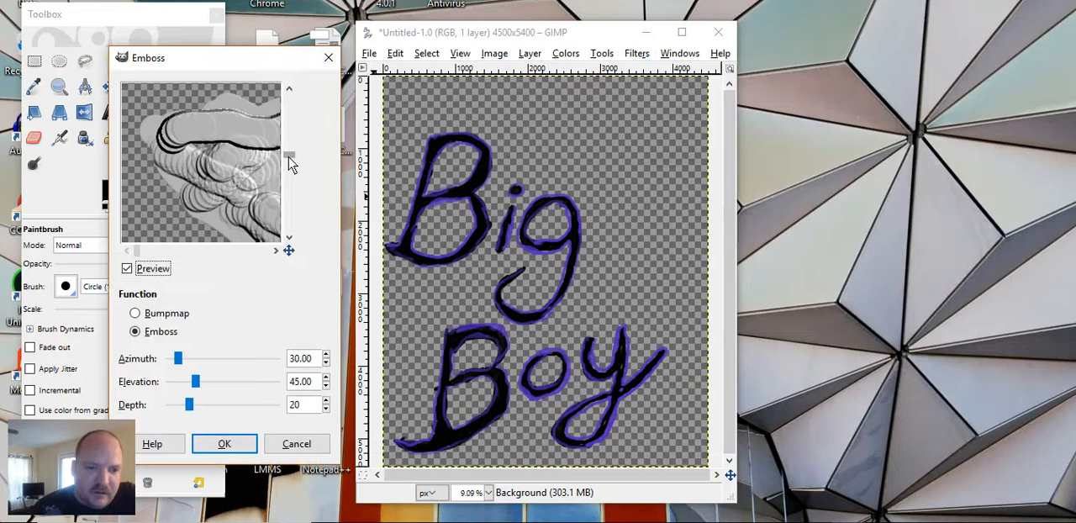
{"action": "mouse_move", "coordinate": [138, 250]}
{"action": "left_mouse_down"}
{"action": "mouse_move", "coordinate": [160, 261]}
{"action": "mouse_move", "coordinate": [141, 258]}
{"action": "left_mouse_up"}
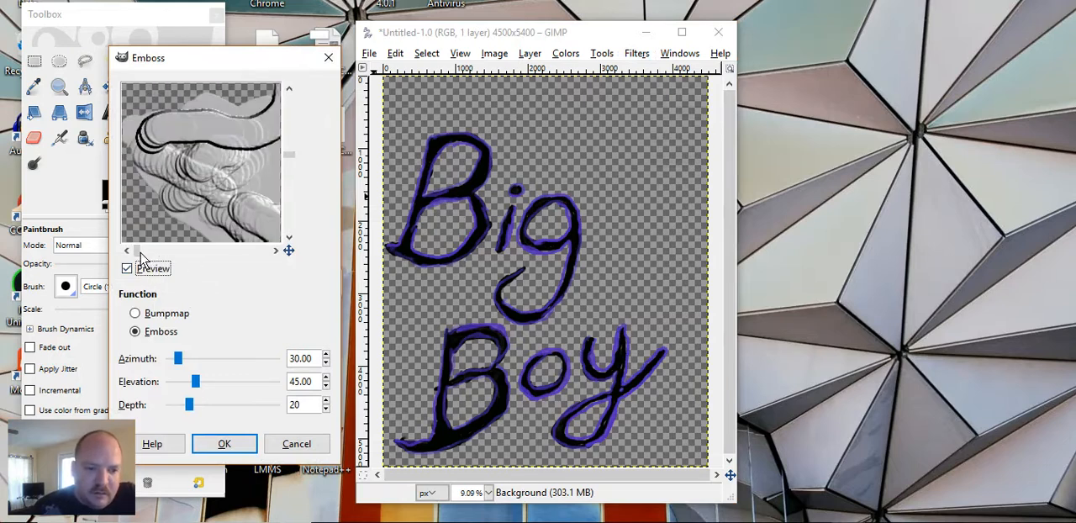
{"action": "left_click", "coordinate": [137, 314]}
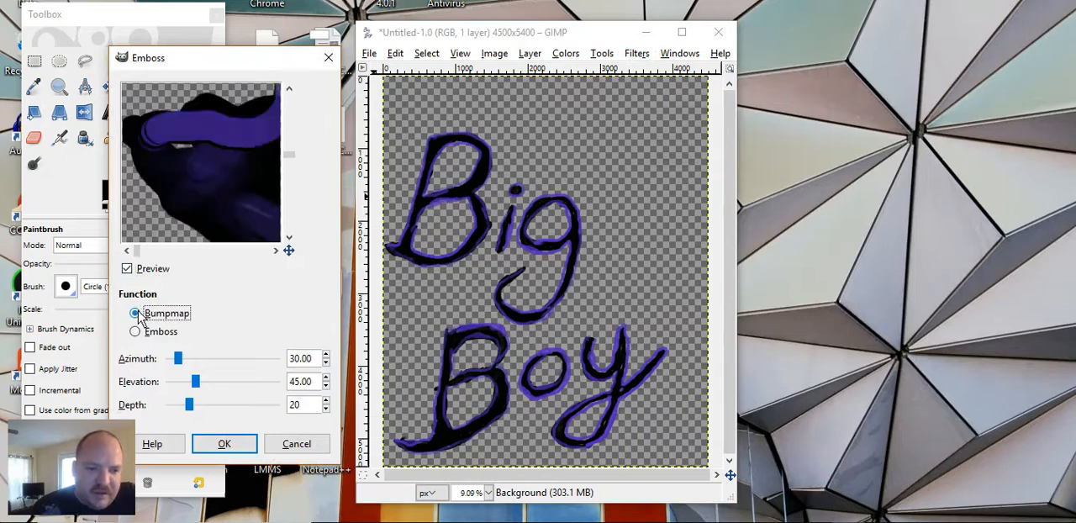
{"action": "left_click", "coordinate": [224, 444]}
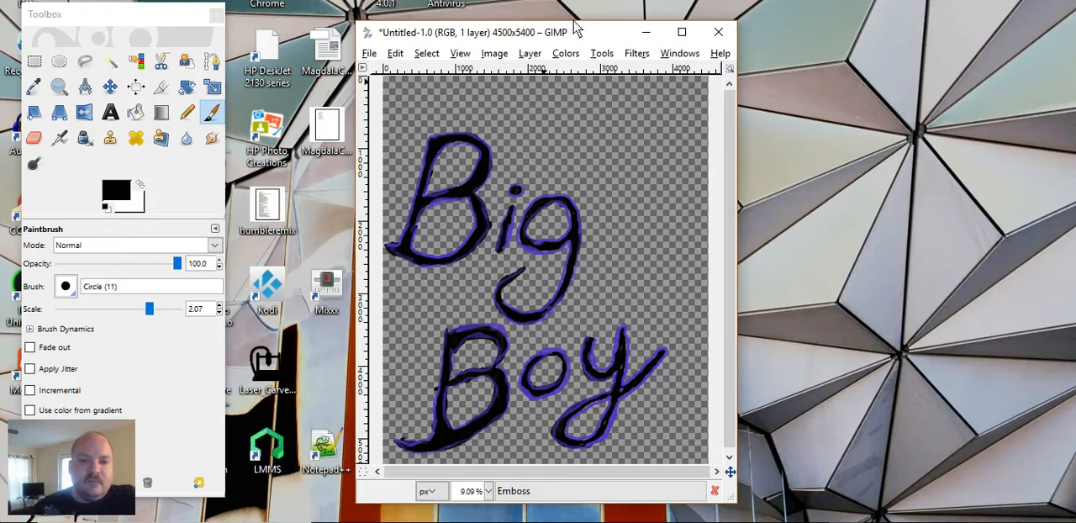
Step: Prepare to save the image under the name BIGBOYMERCH in the Pictures folder, with PNG image as the file type
{"action": "left_click_drag", "start_coordinate": [569, 41], "coordinate": [554, 37]}
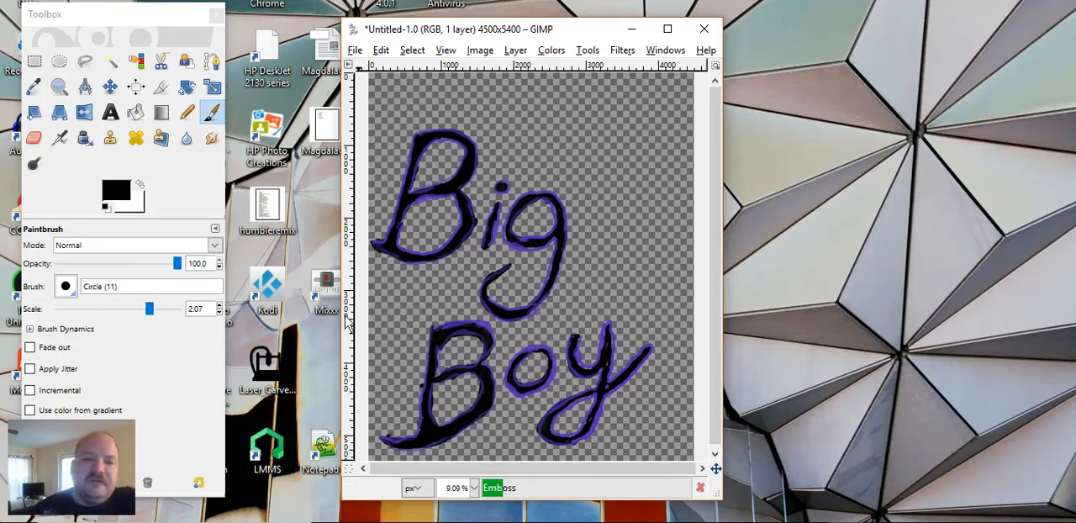
{"action": "left_click", "coordinate": [355, 50]}
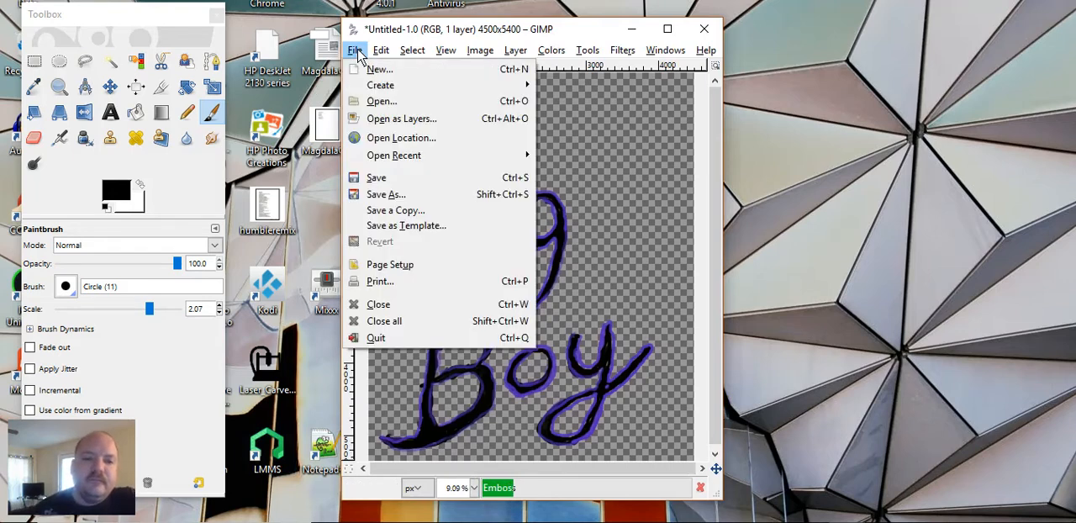
{"action": "left_click", "coordinate": [387, 194]}
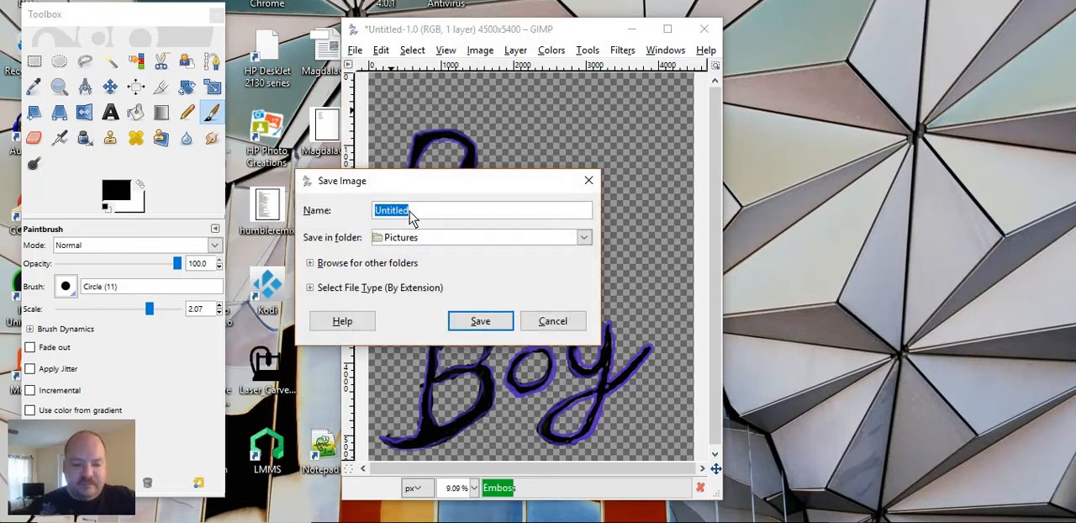
{"action": "type", "text": "Bl"}
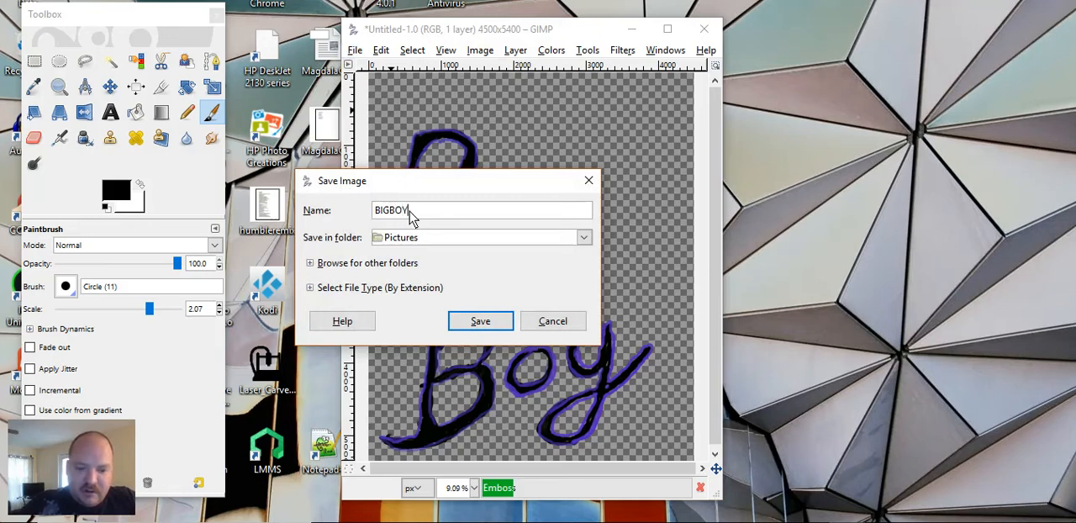
{"action": "type", "text": "GBOYMERCH"}
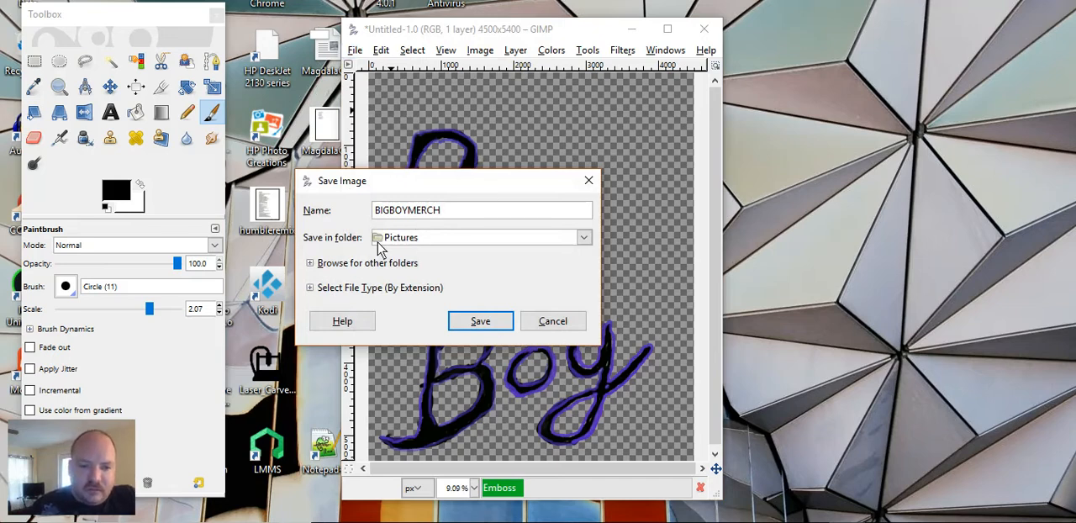
{"action": "left_click", "coordinate": [310, 288]}
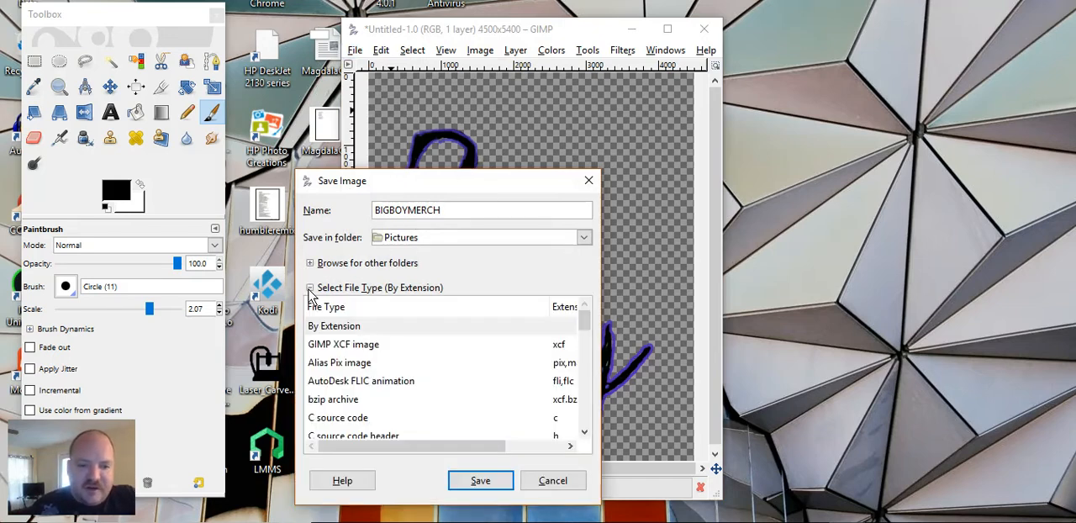
{"action": "left_click_drag", "start_coordinate": [587, 323], "coordinate": [585, 388]}
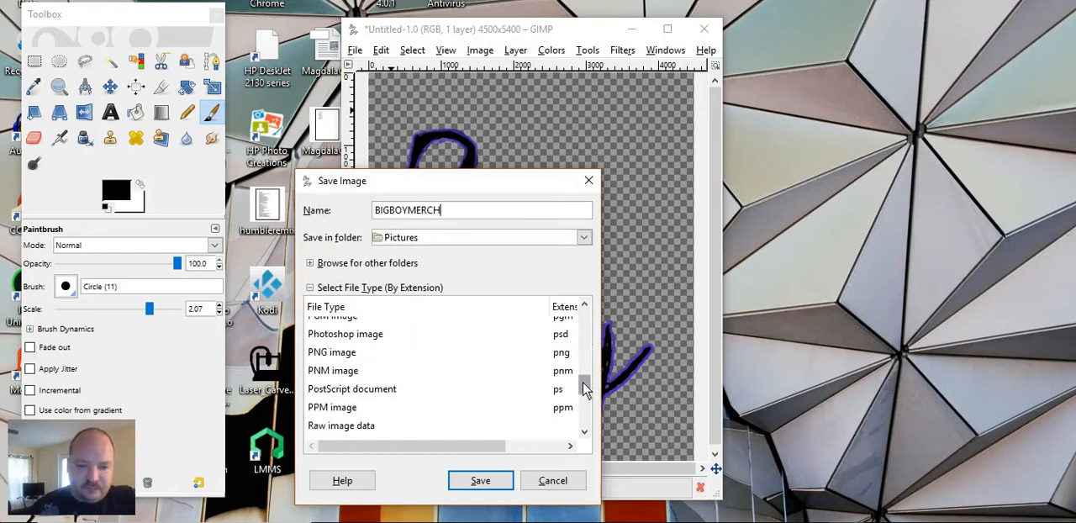
{"action": "left_click", "coordinate": [340, 356]}
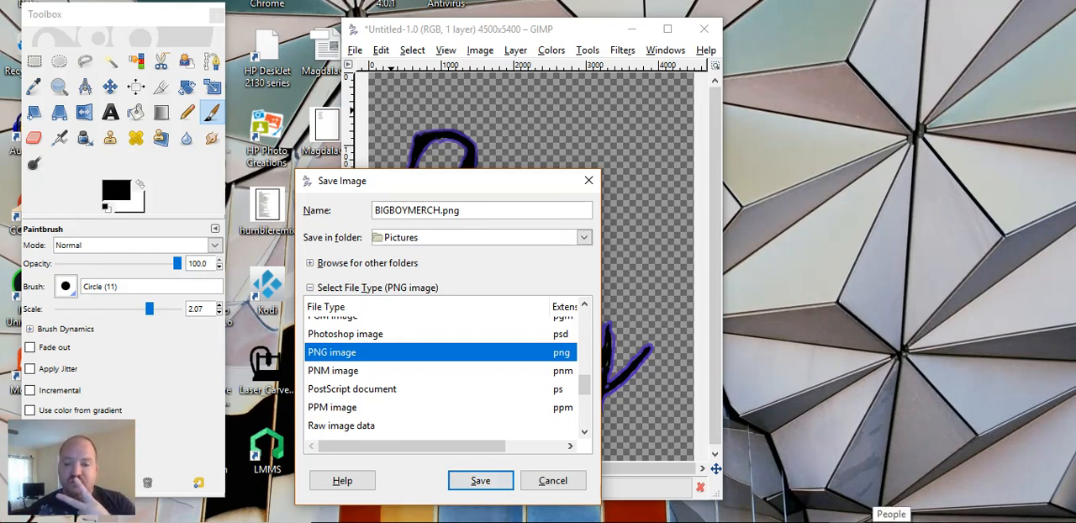
{"action": "left_click", "coordinate": [920, 522]}
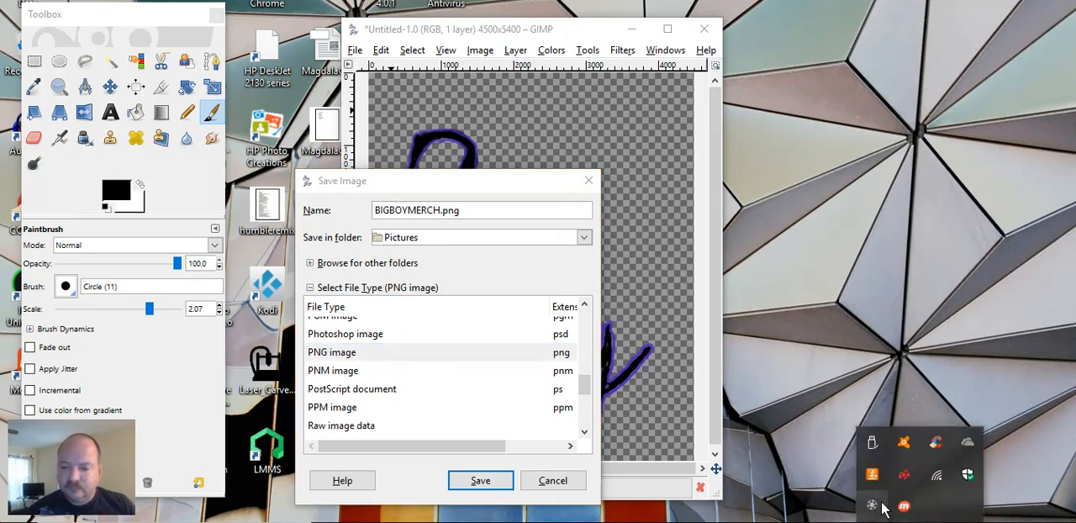